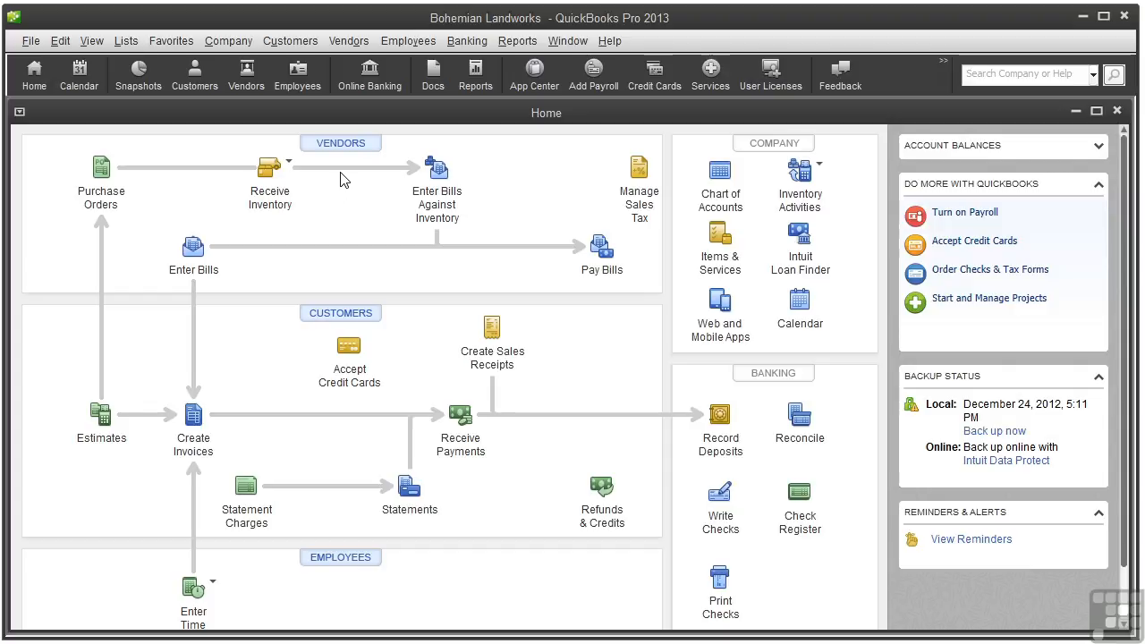
Open the Vendor Center and start a new single vendor record
left_click(343, 144)
left_click(112, 137)
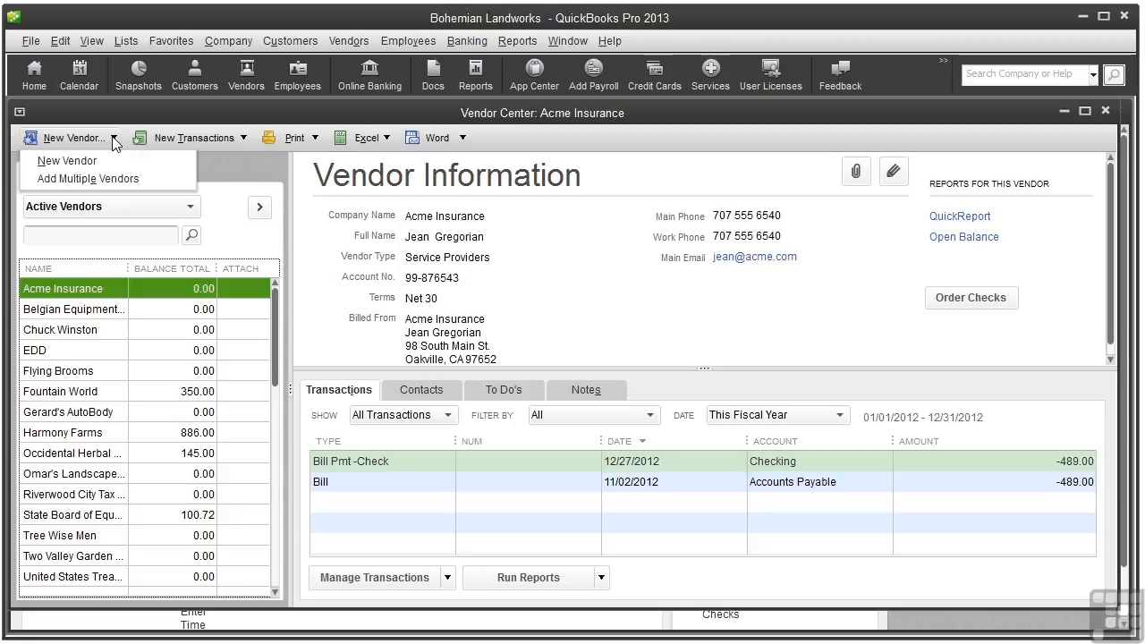
left_click(67, 161)
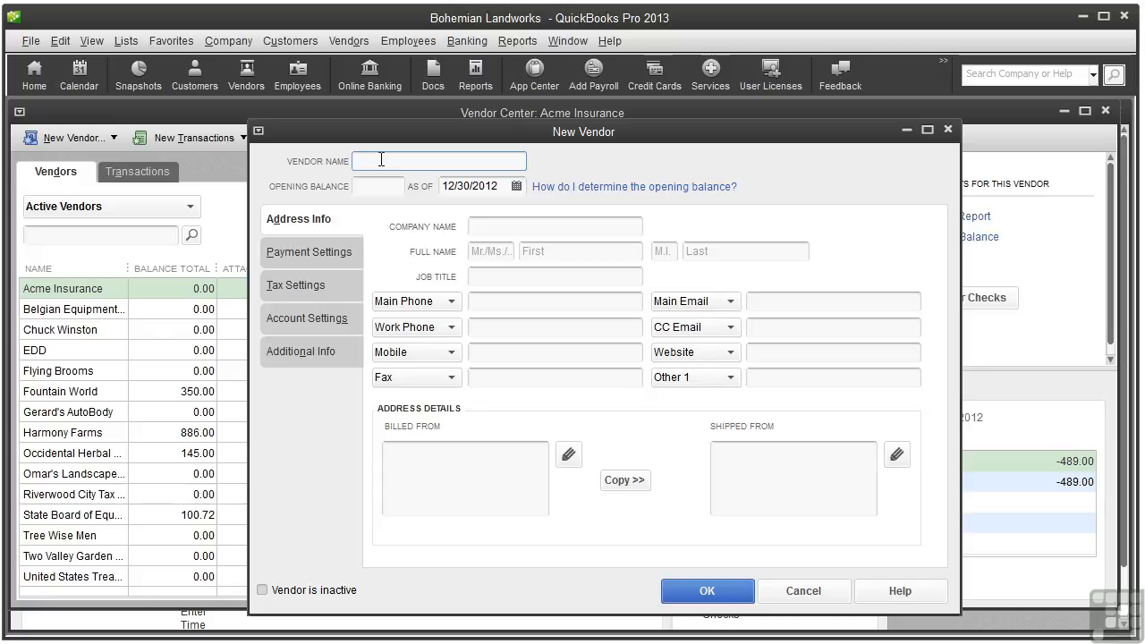
Enter 'Purple Thumb' as the vendor name
type("Purple Thumb")
left_click(483, 224)
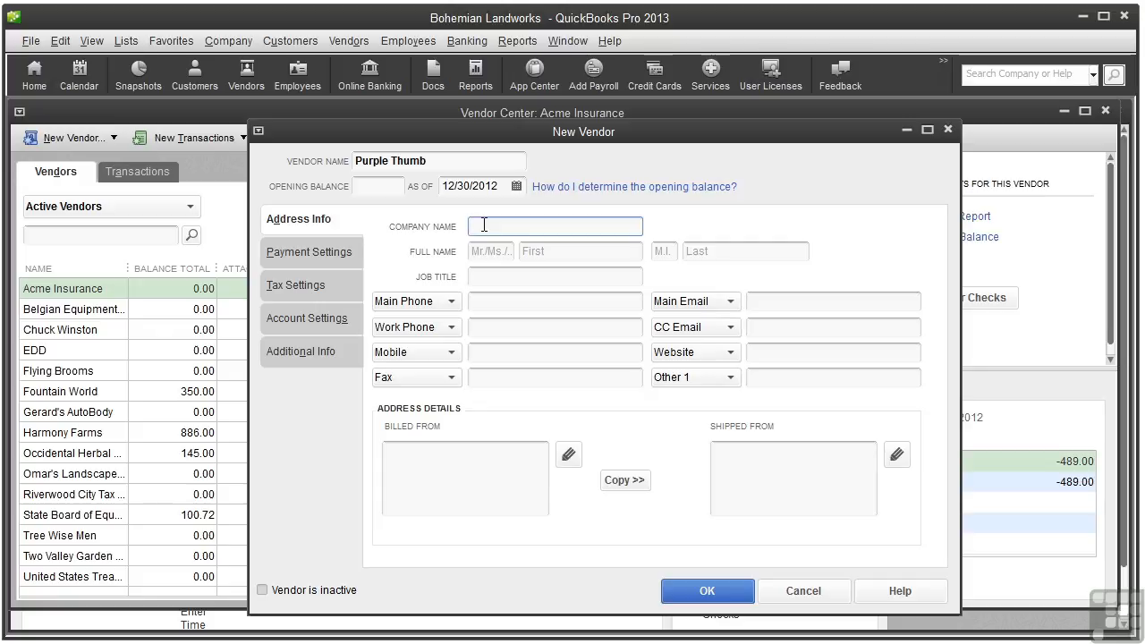
Enter company name Purple Thumb, the contact's first and last name, job title Owner and main phone
type("Purple Thumb")
left_click(529, 250)
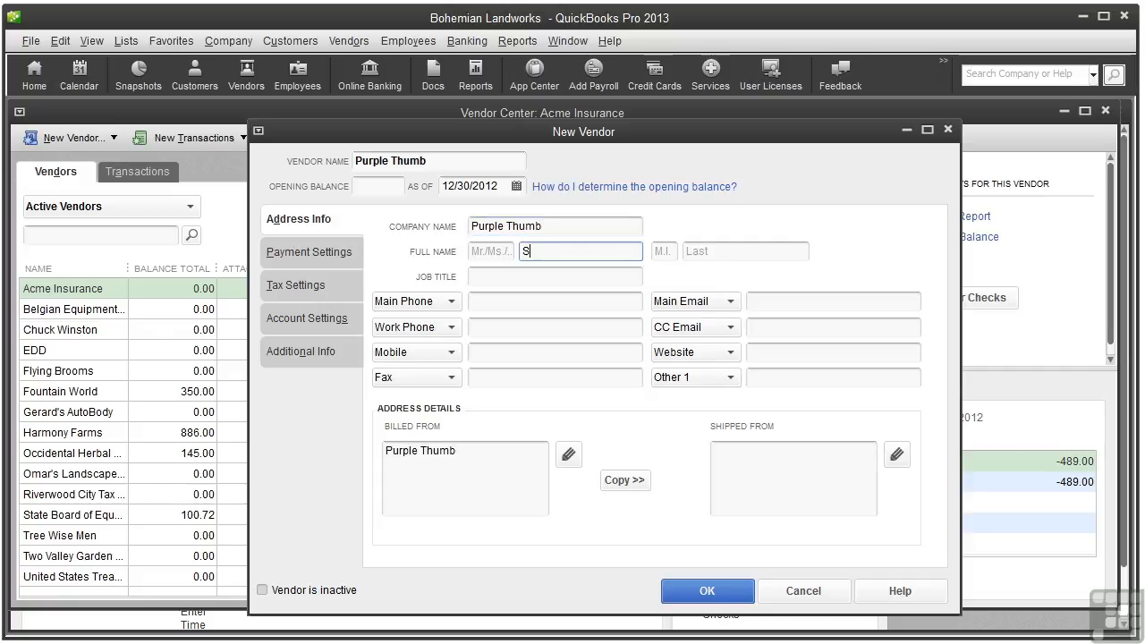
key("Tab")
key("Tab")
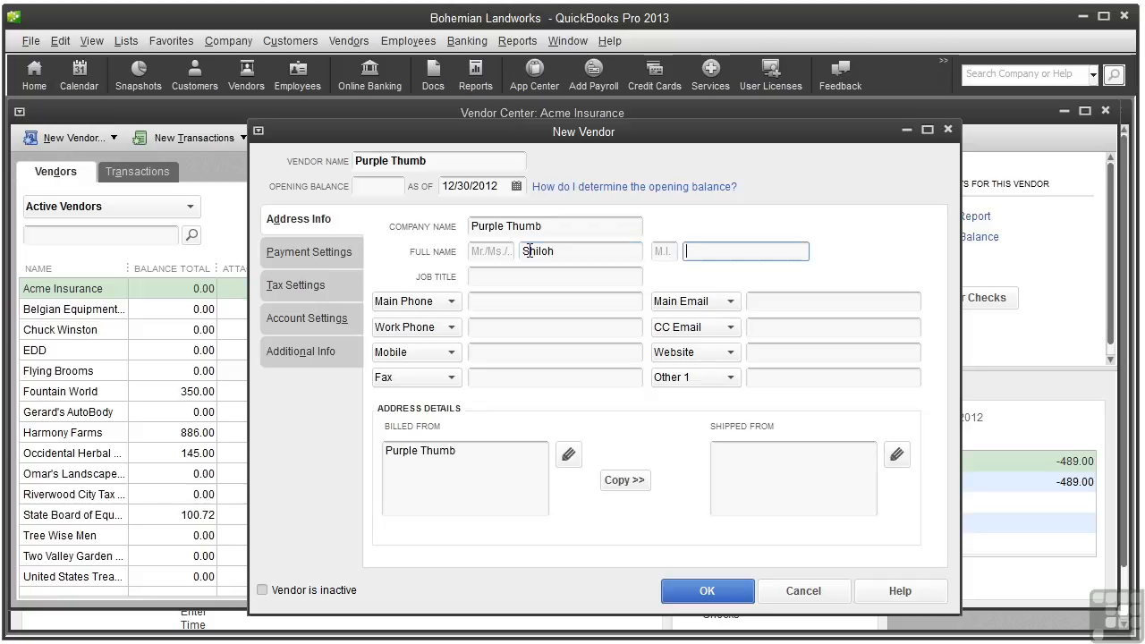
key("Tab")
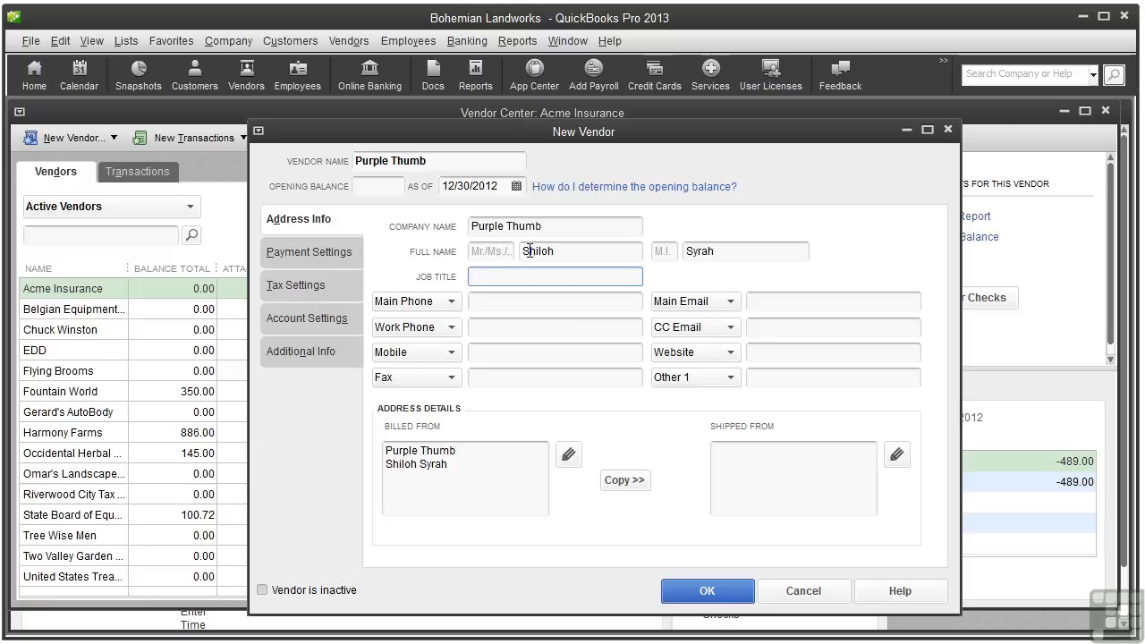
type("Owner")
key("Tab")
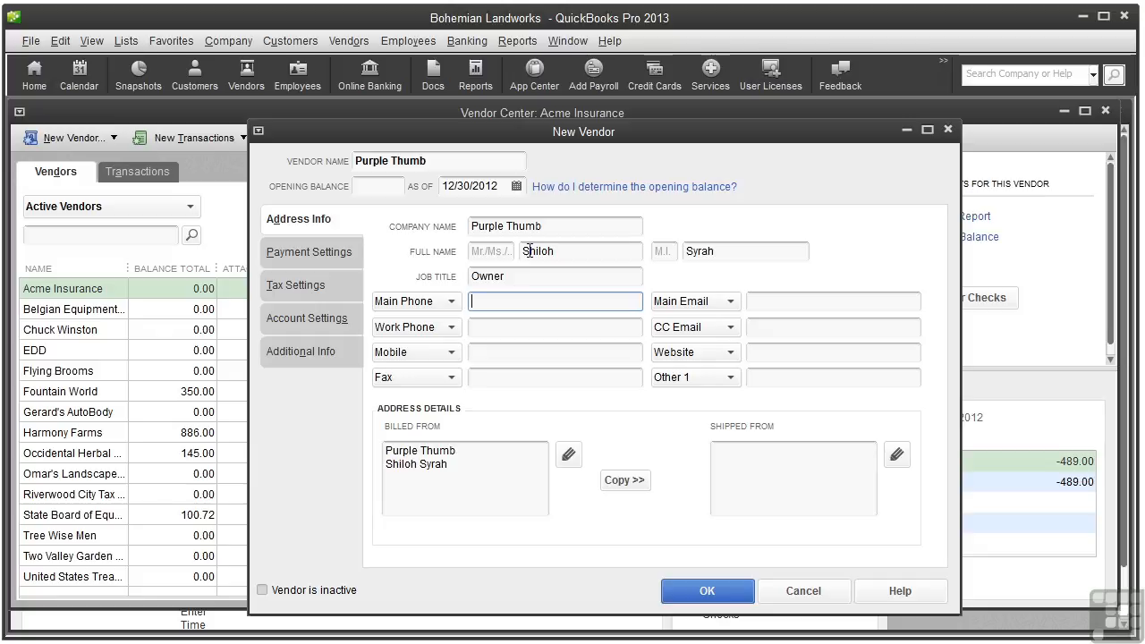
type("707 555 0044")
Fill in the billed-from street and city/state lines and copy them to shipped-from
left_click(469, 468)
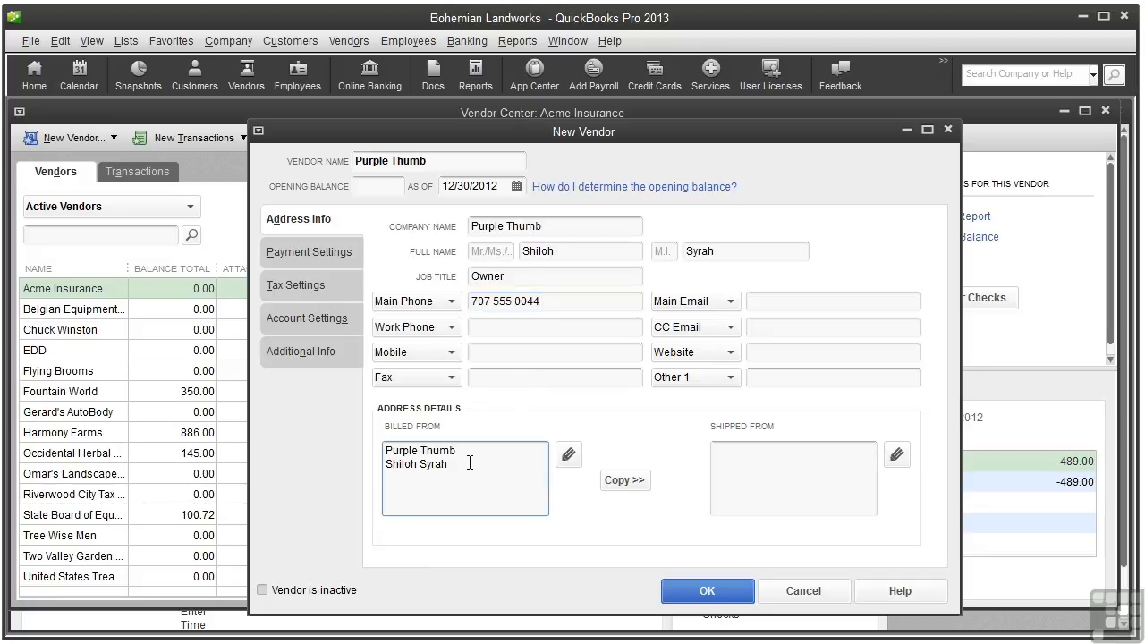
key("Return")
key("Return")
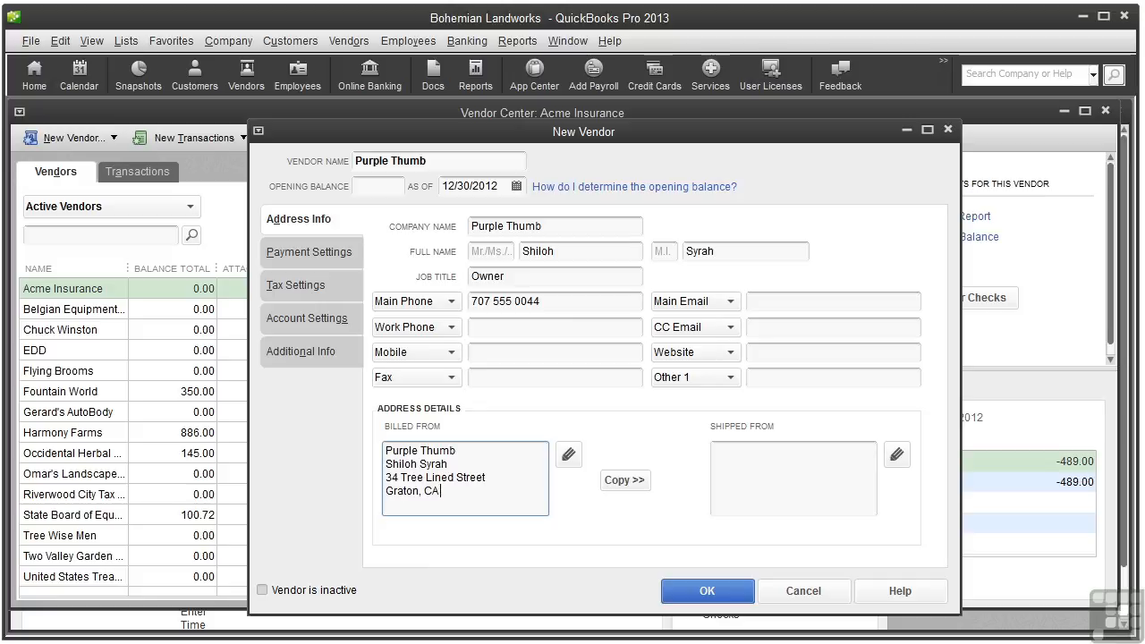
left_click(623, 481)
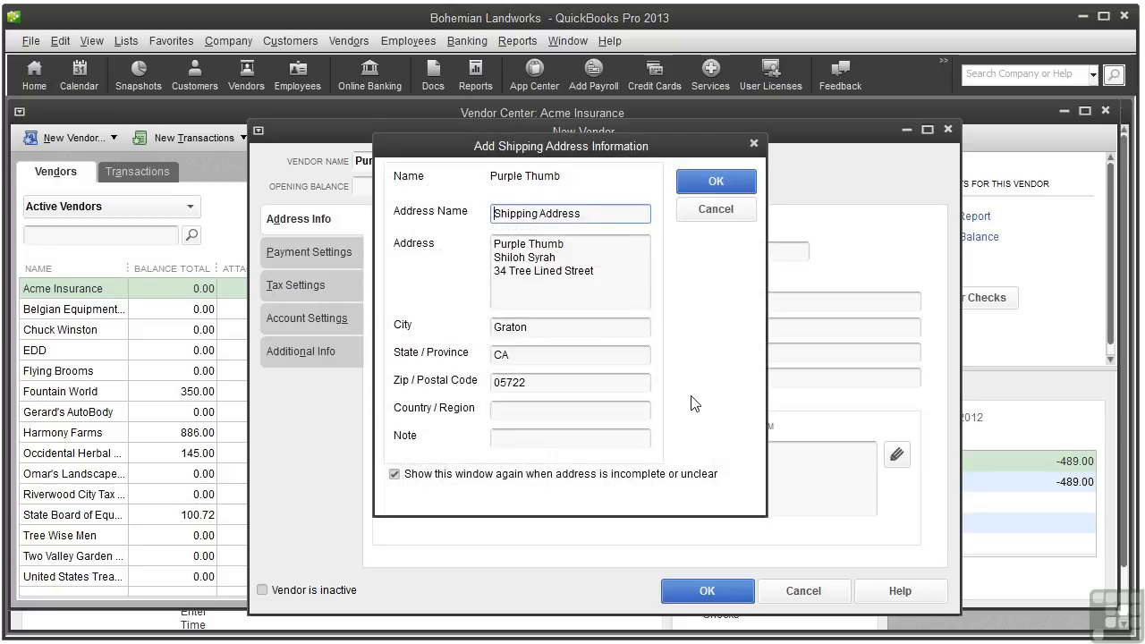
Accept the copied shipping address and move to the vendor's payment settings
left_click(717, 182)
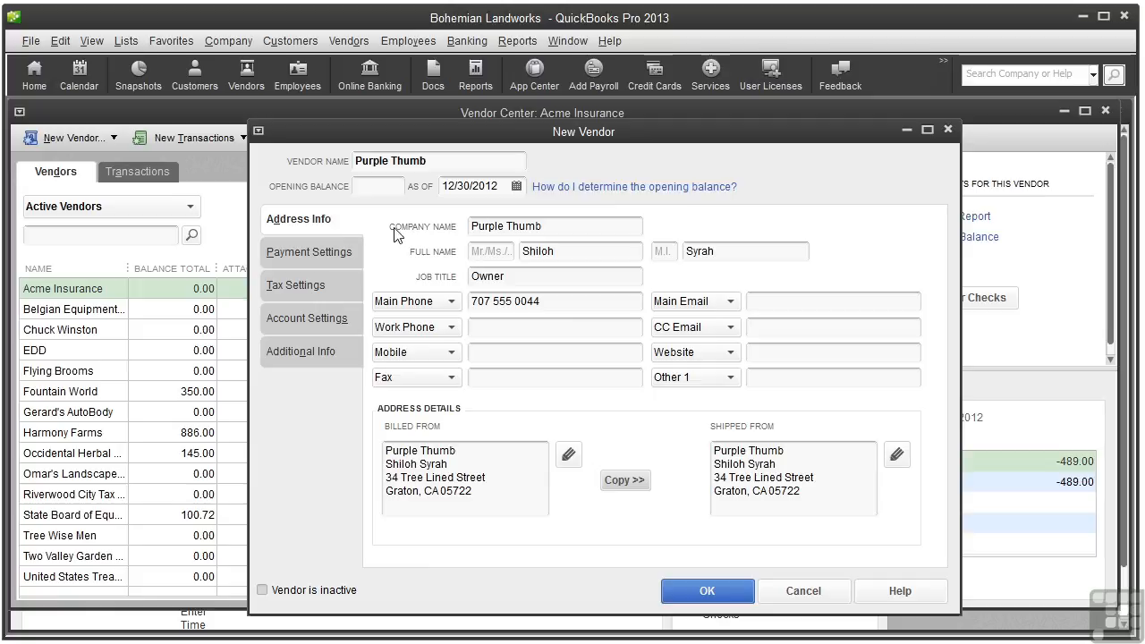
left_click(311, 256)
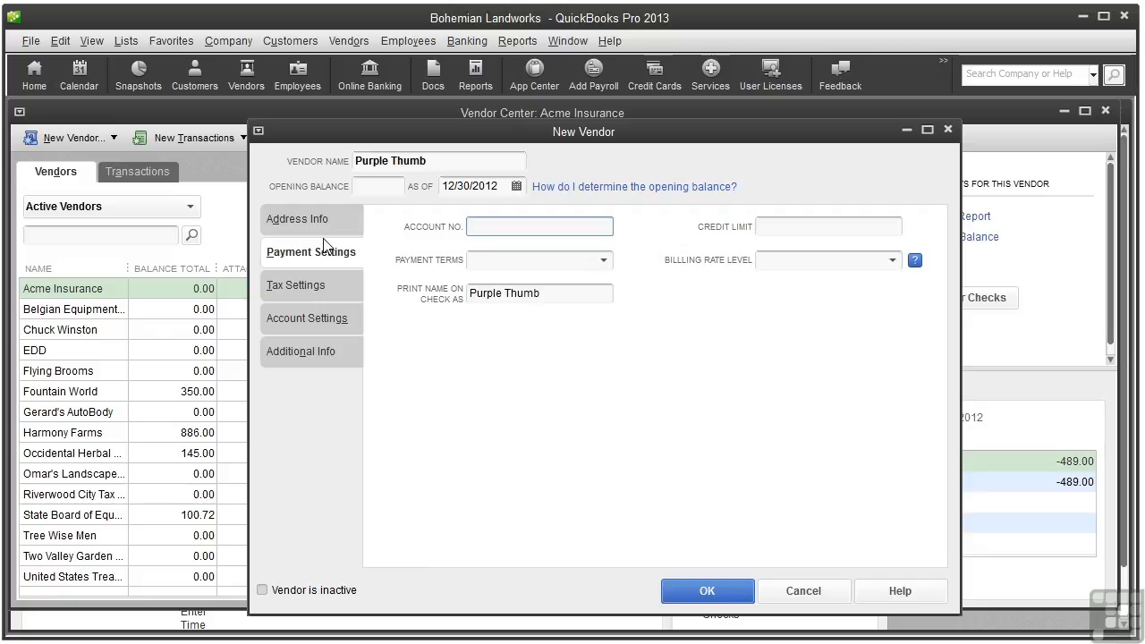
Enter the vendor's account number and set payment terms to 2% 10 Net 30
type("10-4567")
left_click(764, 225)
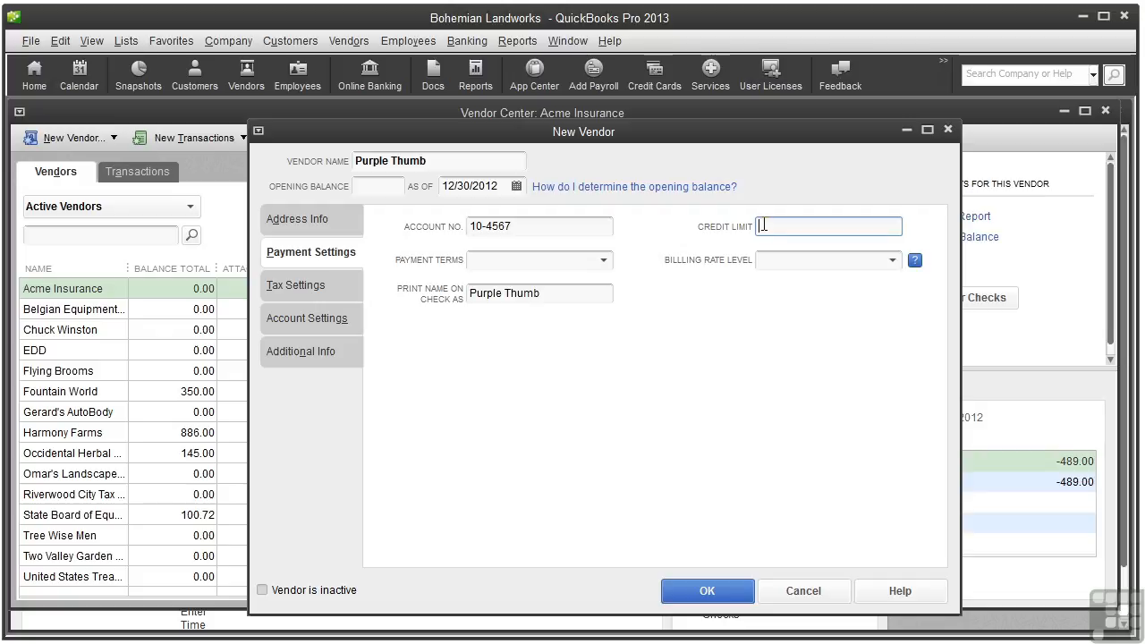
left_click(604, 261)
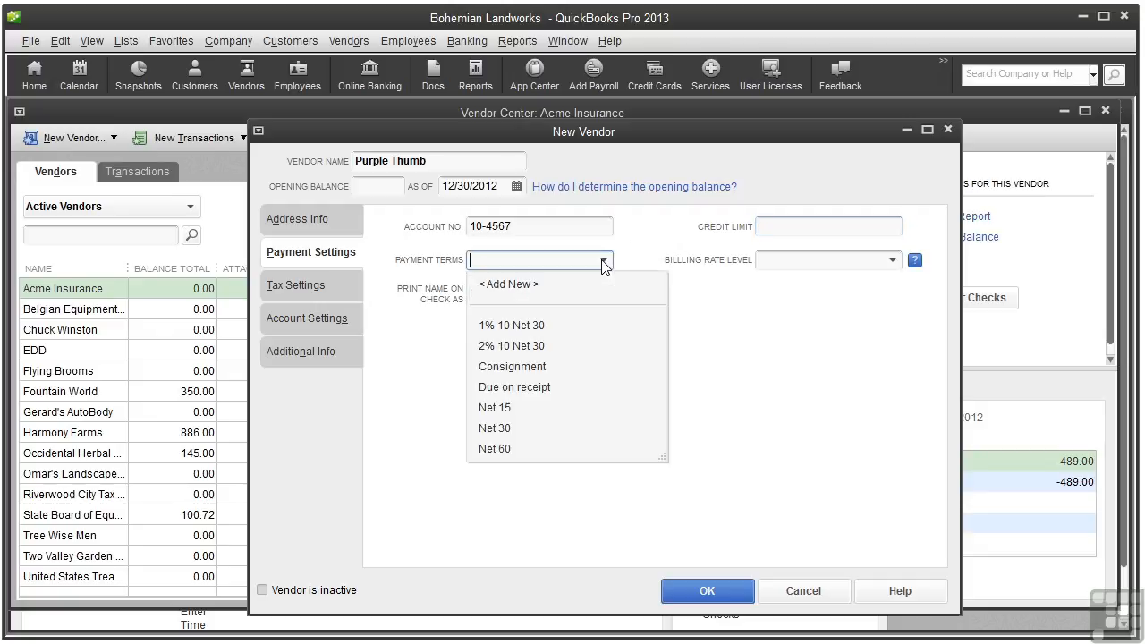
left_click(555, 349)
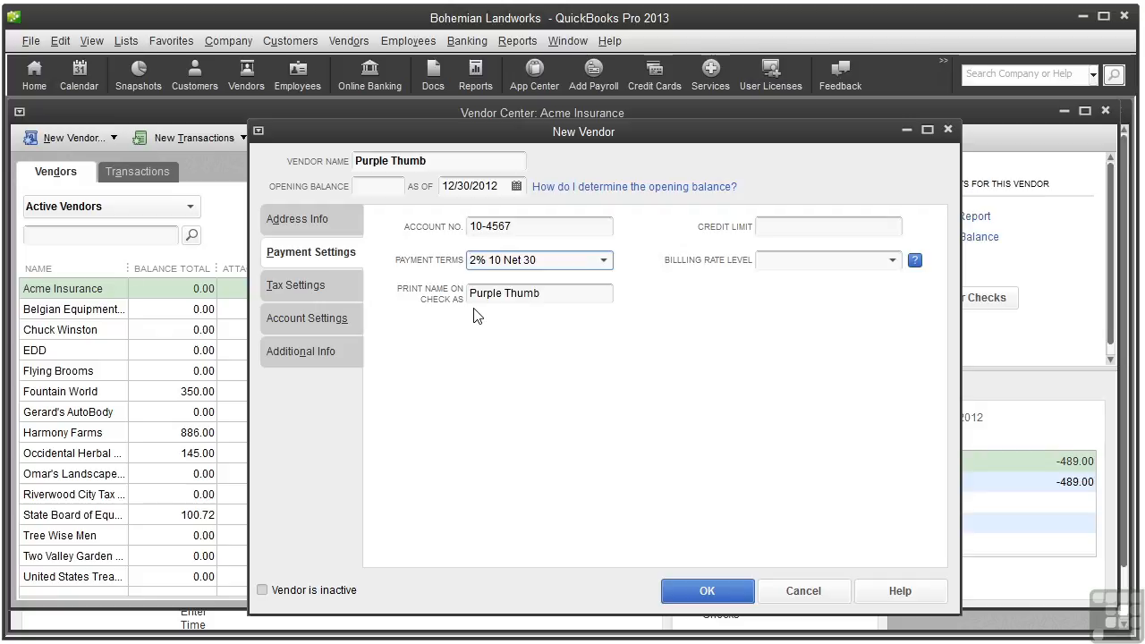
left_click(287, 287)
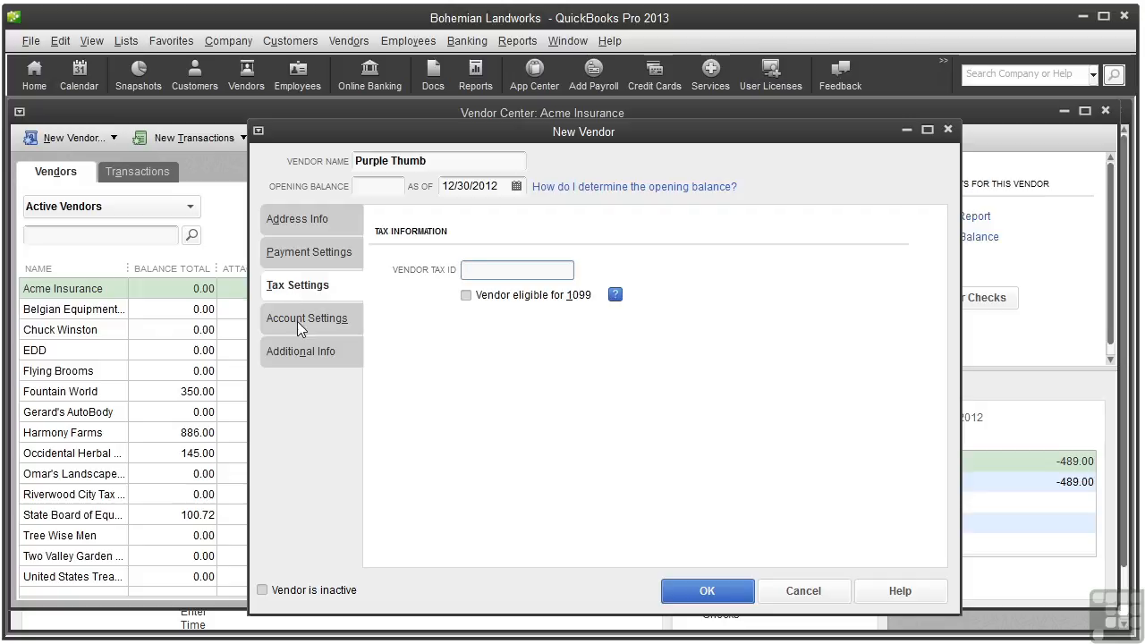
Prefill bills with Job Materials:Plants and Trees and Job Materials:Irrigation supplies accounts
left_click(297, 321)
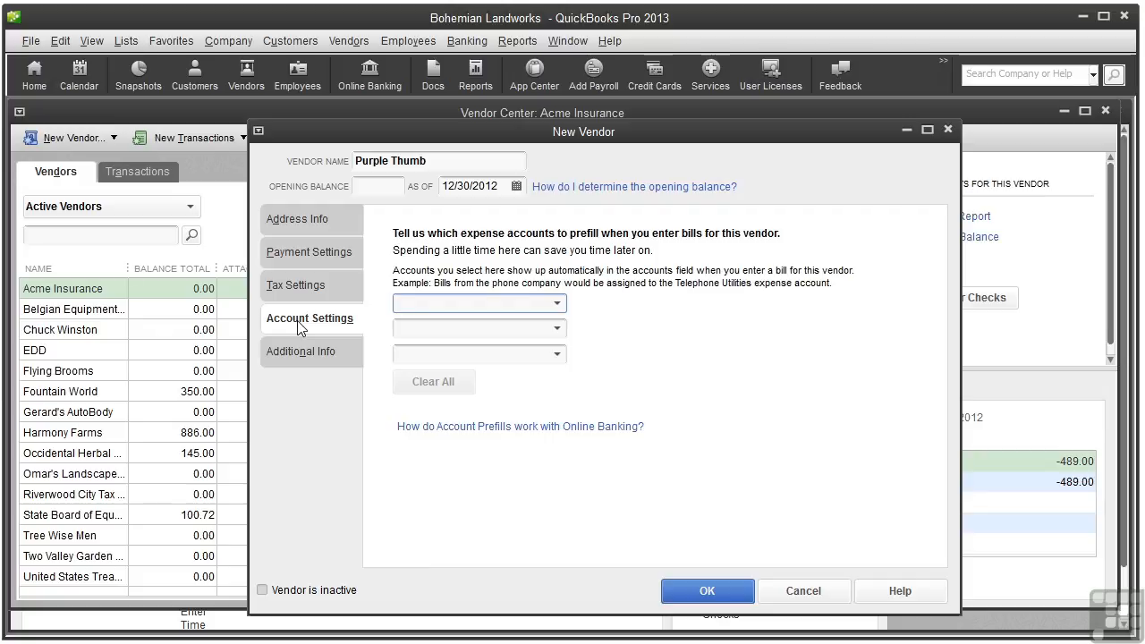
left_click(558, 304)
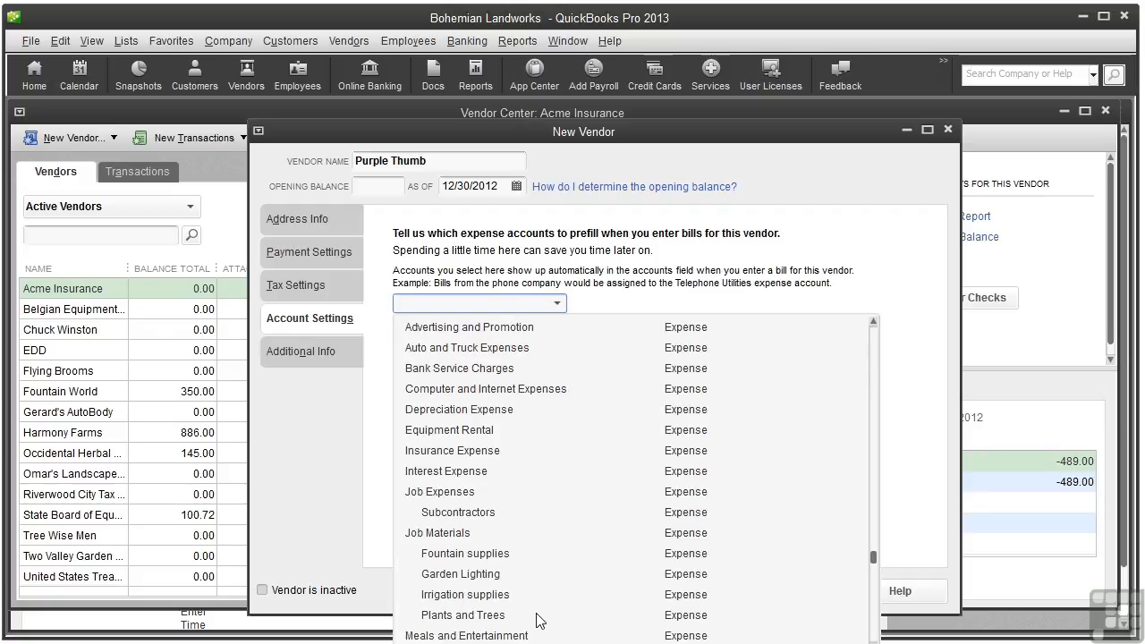
left_click(463, 616)
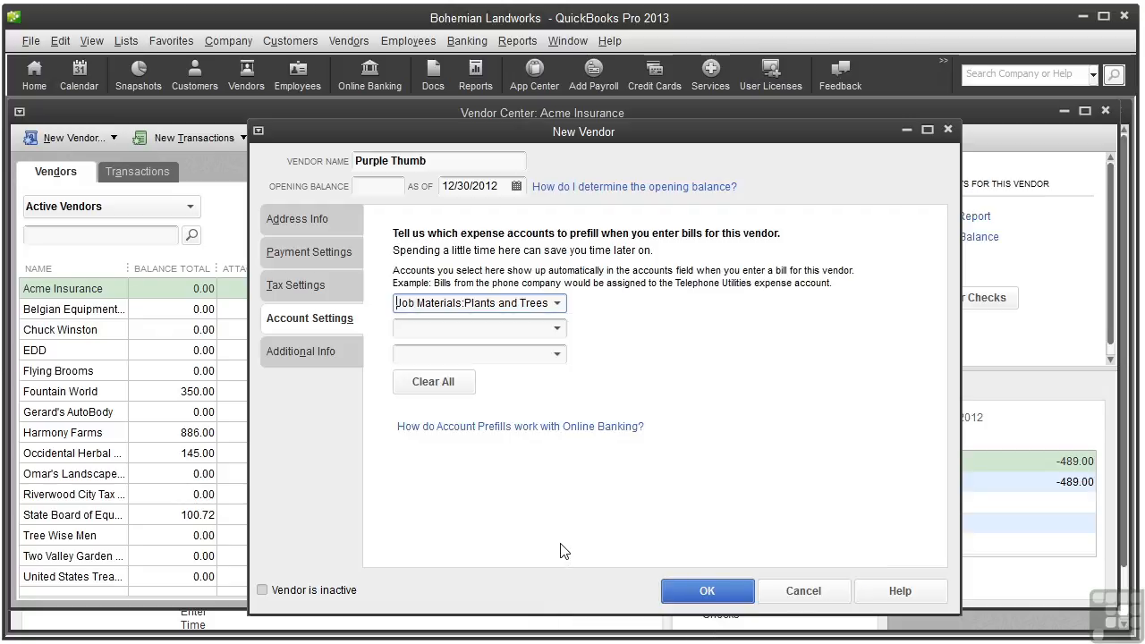
left_click(557, 331)
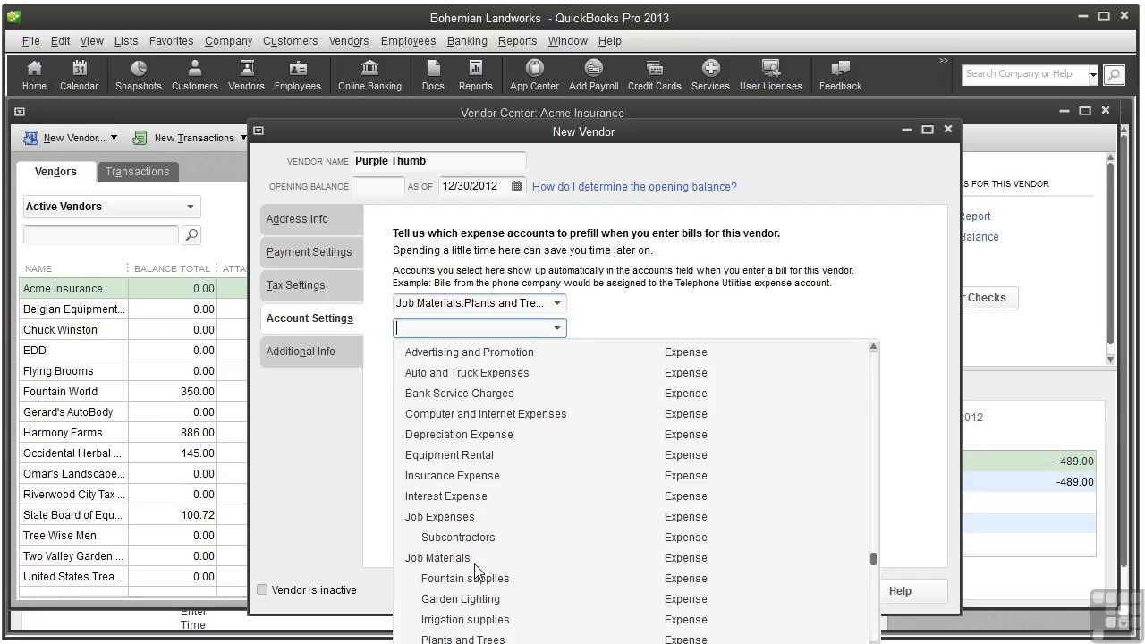
left_click(481, 621)
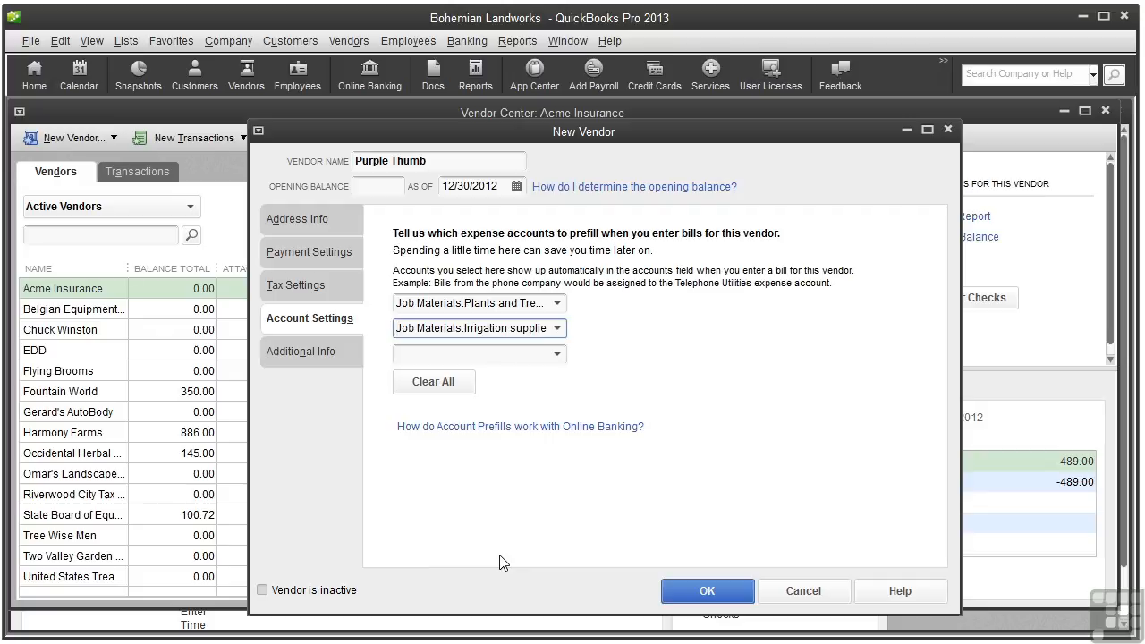
left_click(316, 349)
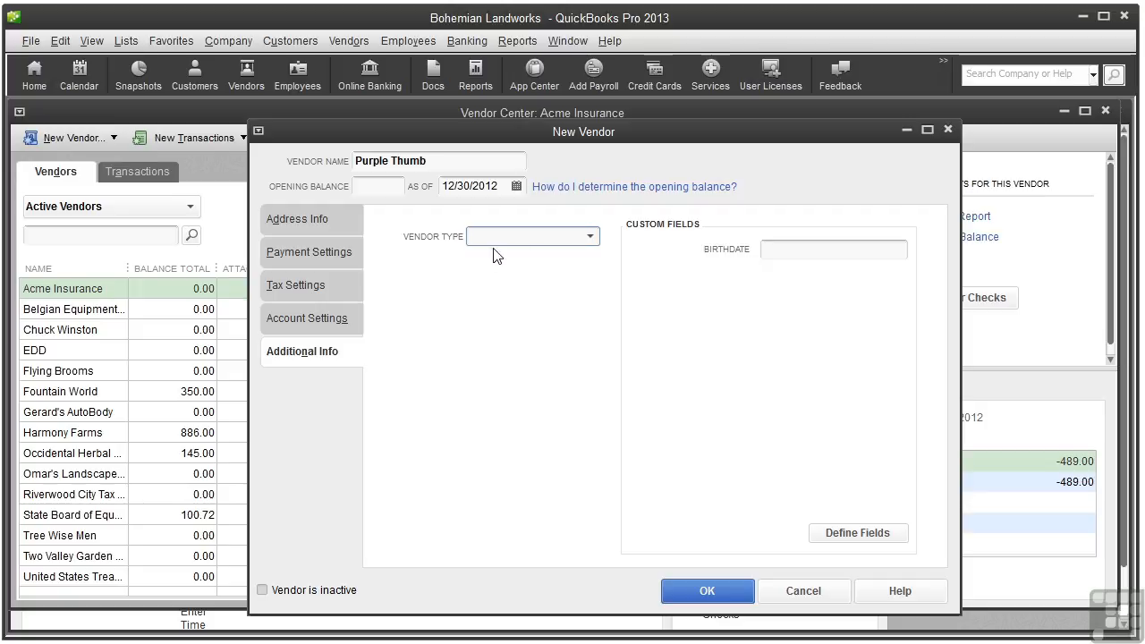
Set vendor type to Suppliers:Materials and define an 'Offers Discount' custom field for vendors
left_click(591, 237)
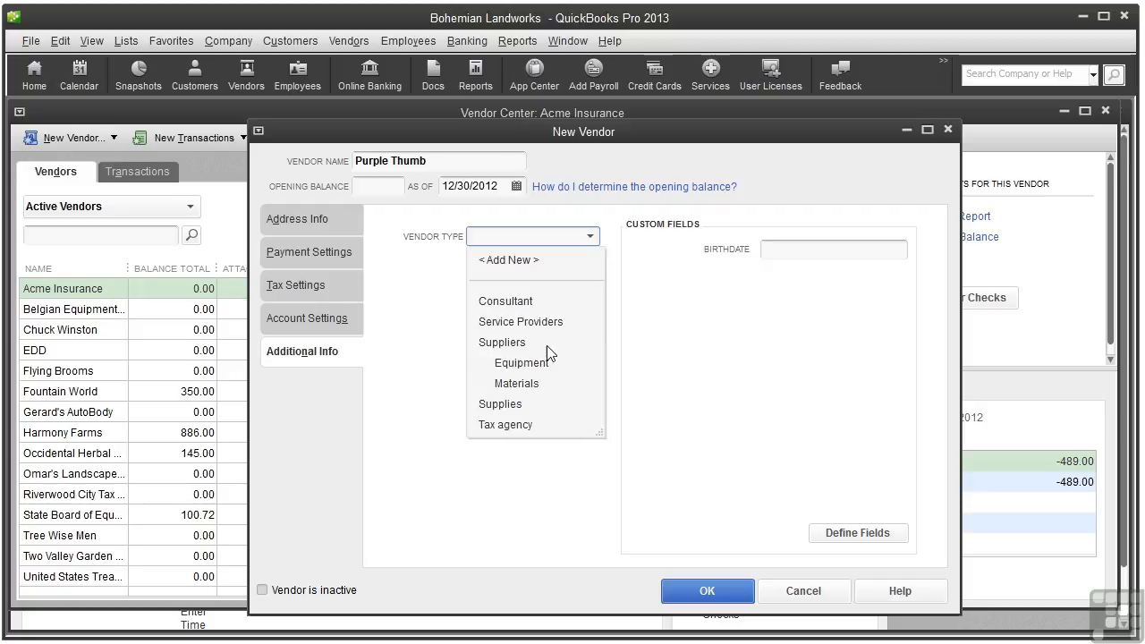
left_click(537, 385)
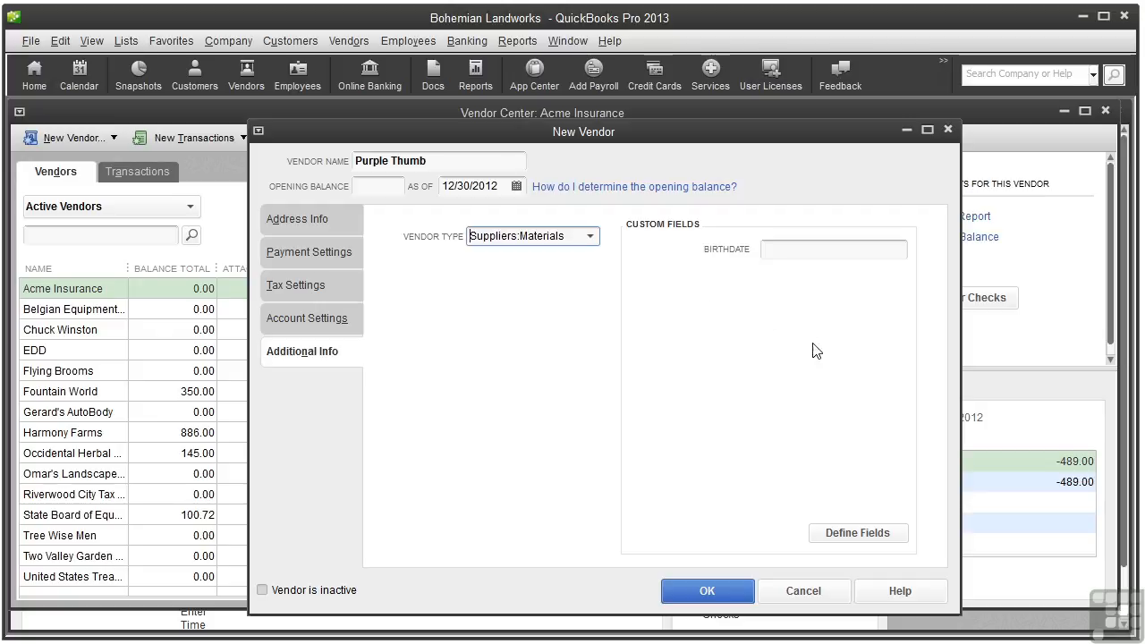
left_click(857, 534)
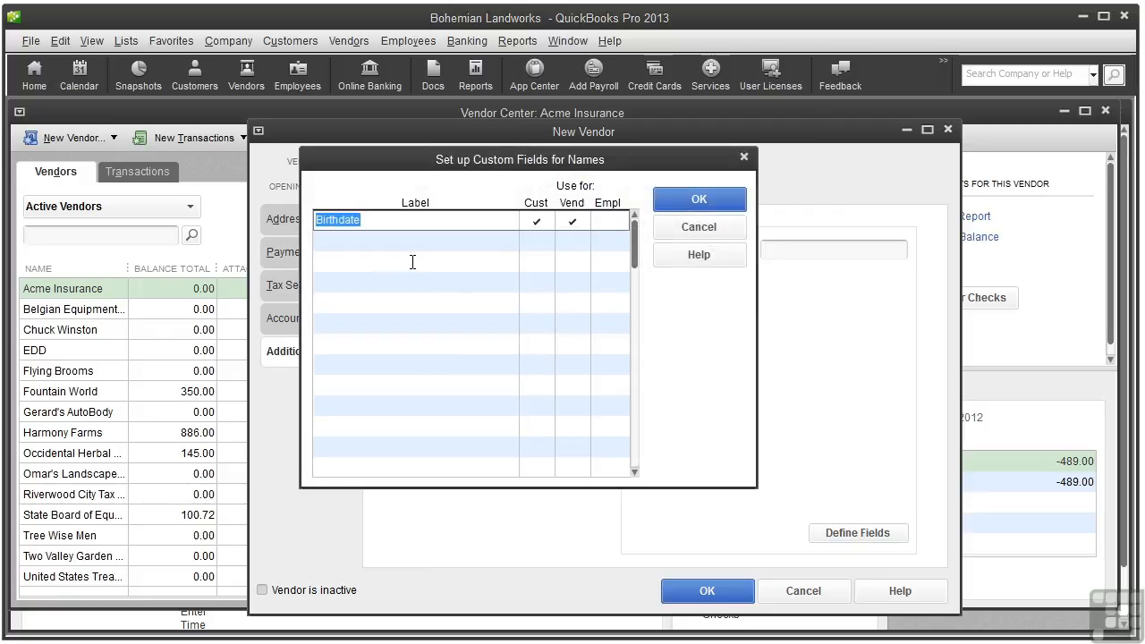
left_click(327, 241)
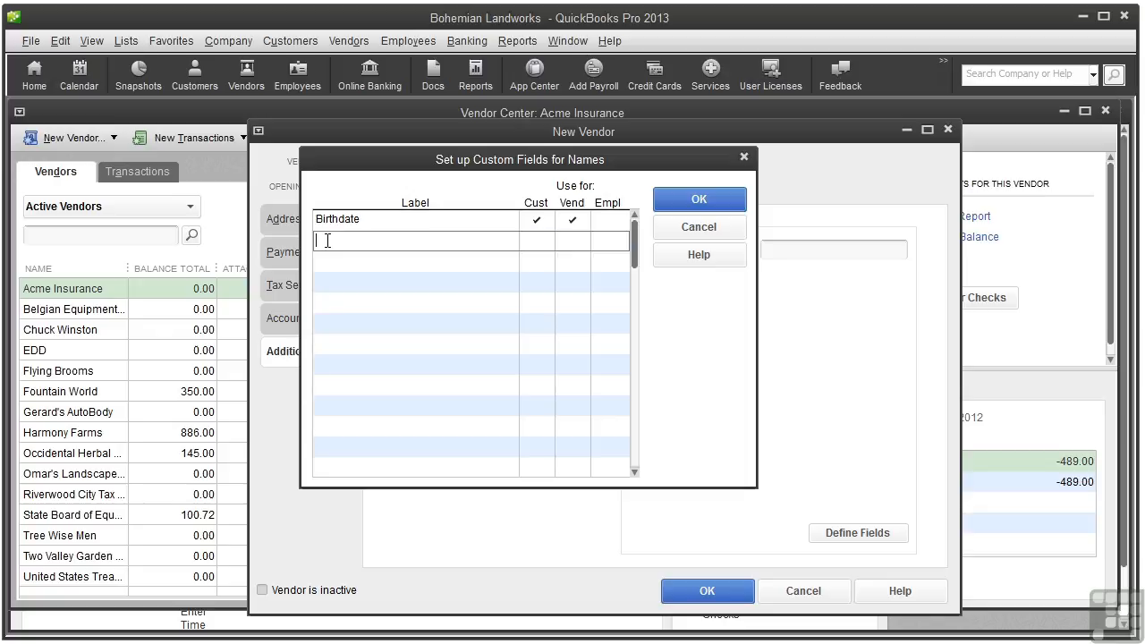
type("Offers Discount")
left_click(572, 240)
left_click(705, 202)
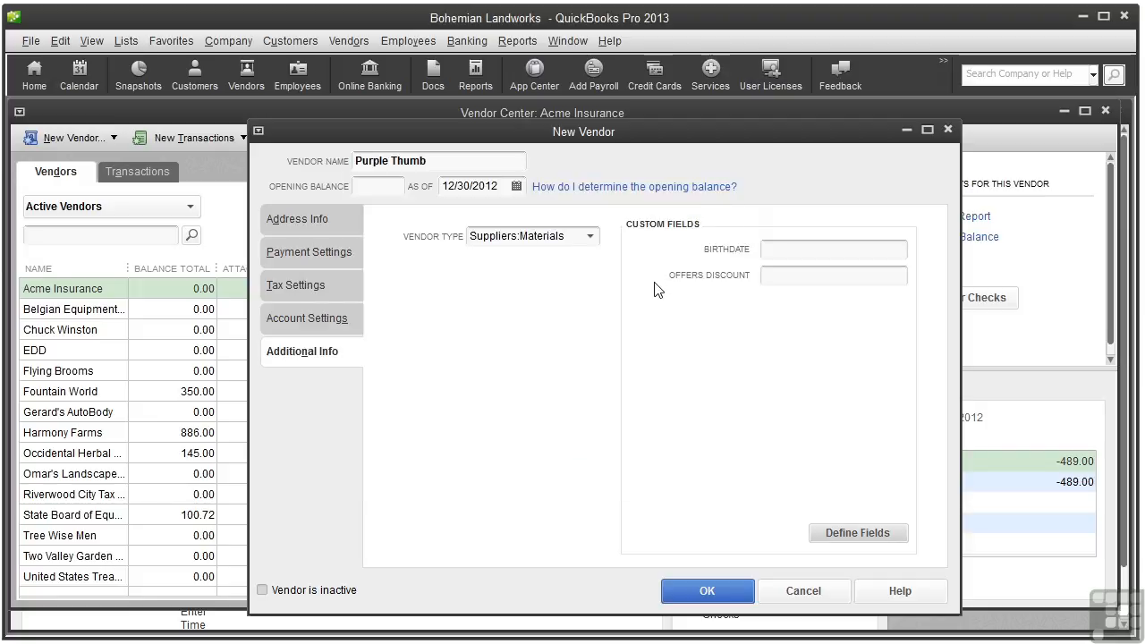
Enter Y in Purple Thumb's Offers Discount field
left_click(784, 277)
type("Y")
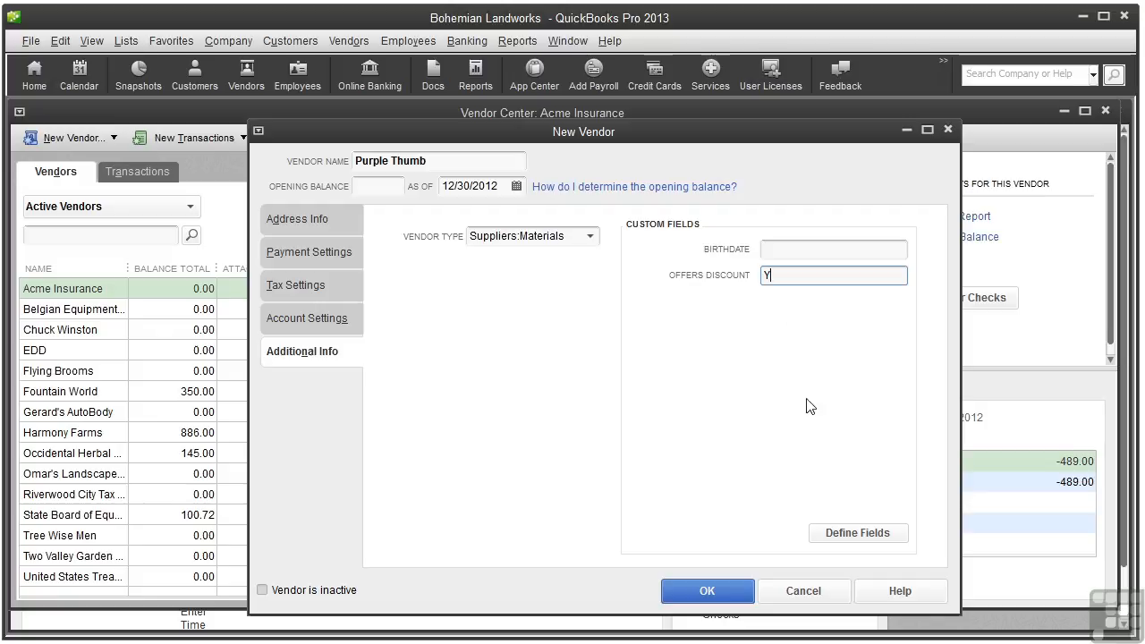
left_click(864, 534)
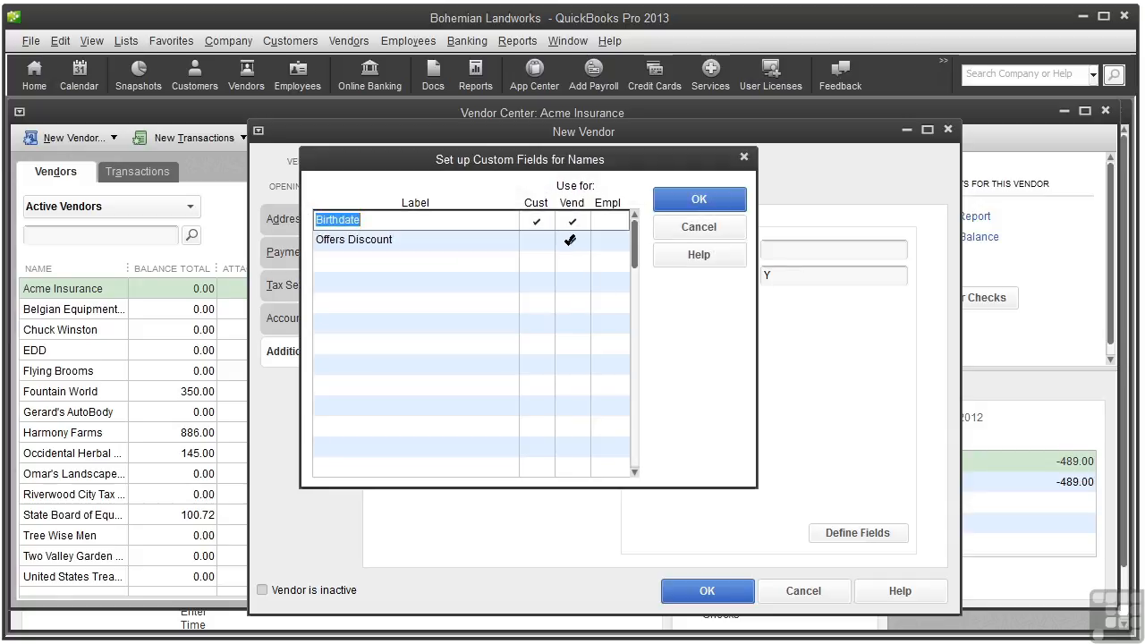
Discard the custom field edits and save Purple Thumb as a new vendor
left_click(570, 240)
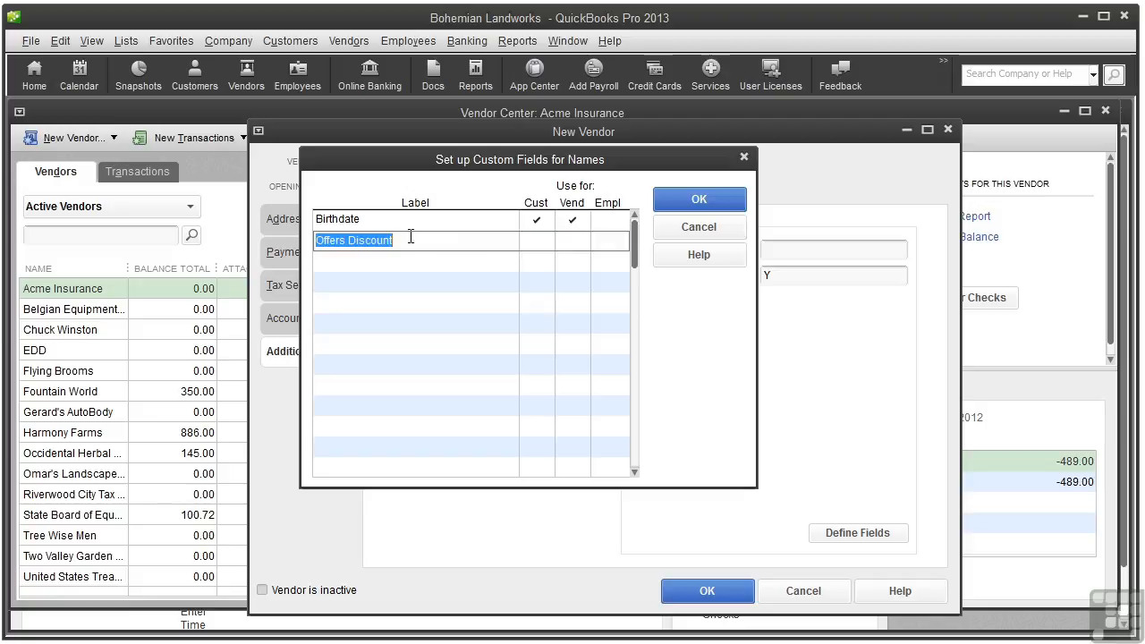
key("Delete")
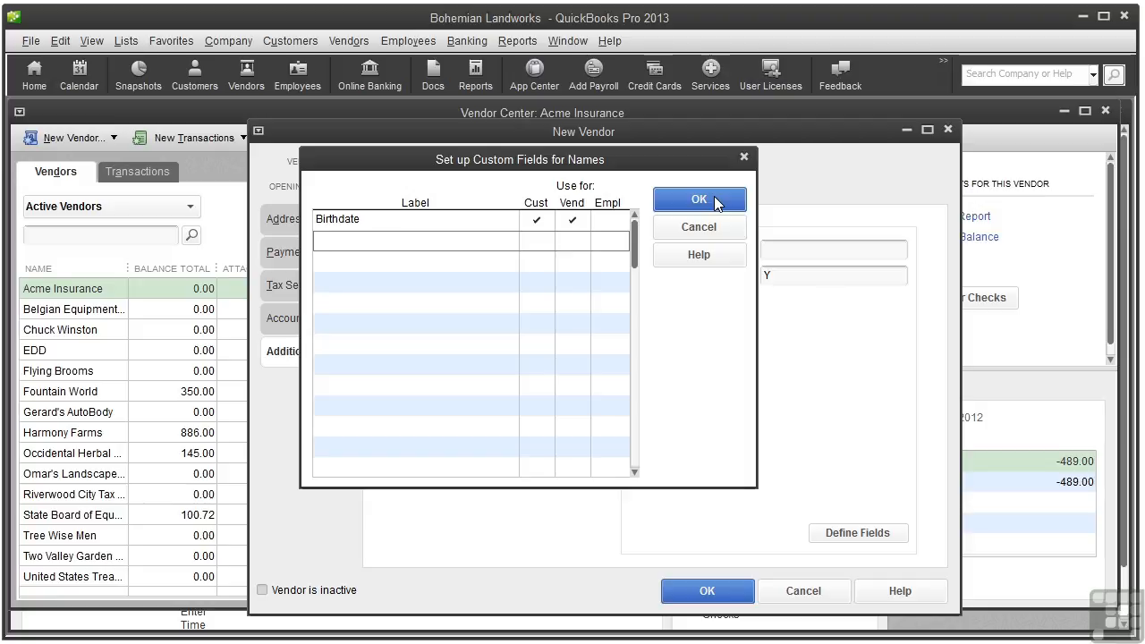
left_click(698, 233)
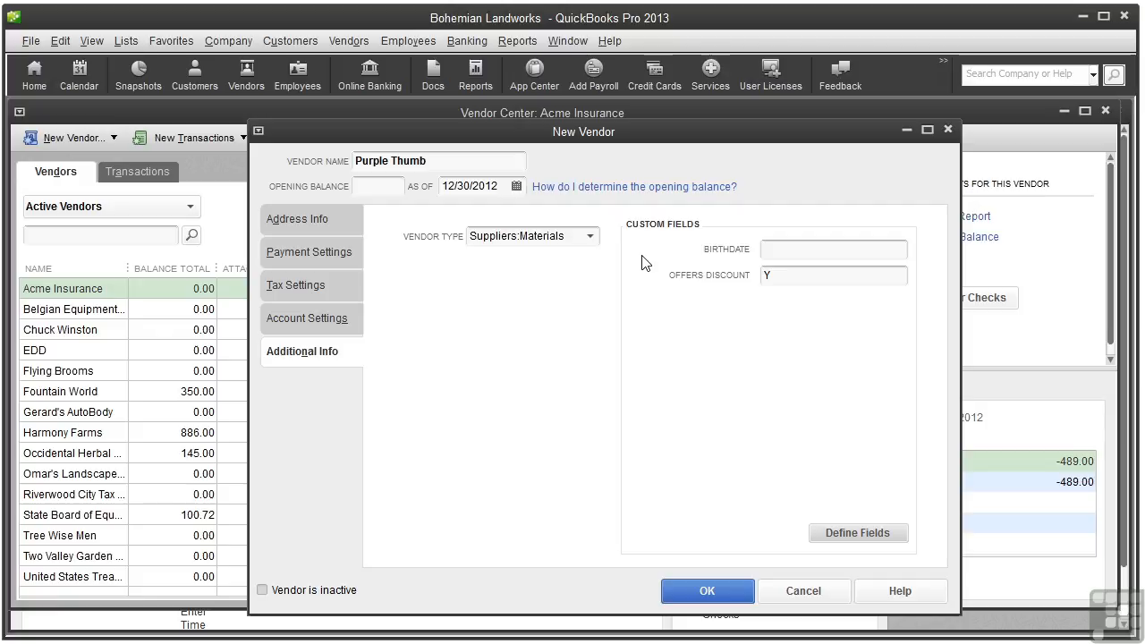
left_click(696, 589)
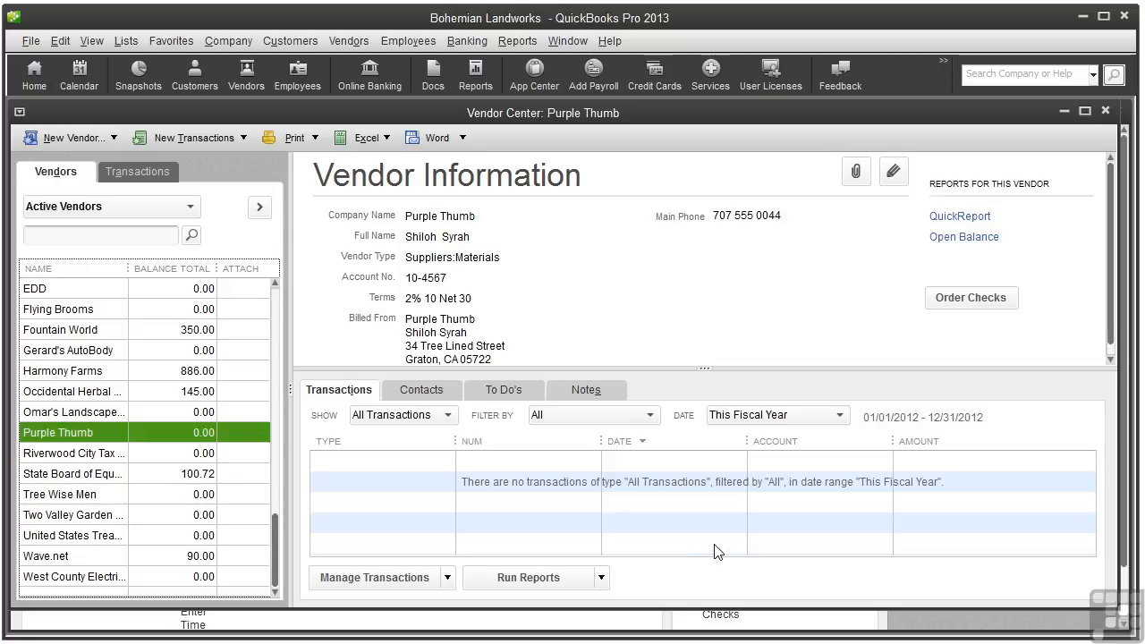
Add a new contact with job title Bookkeeper as an Additional Contact for Purple Thumb
left_click(428, 387)
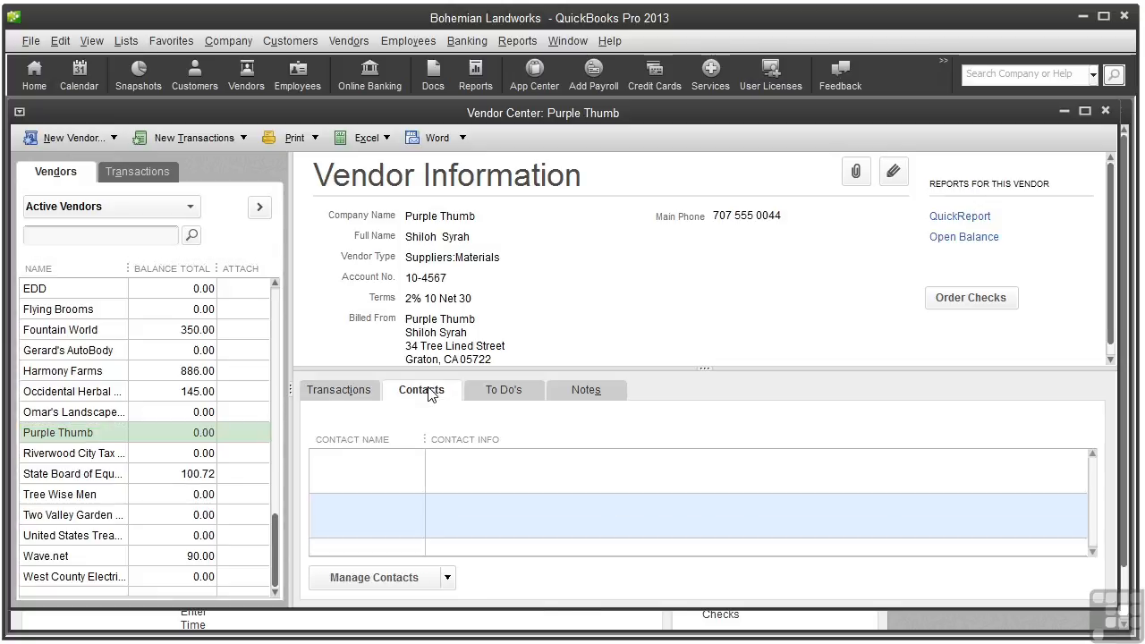
left_click(445, 578)
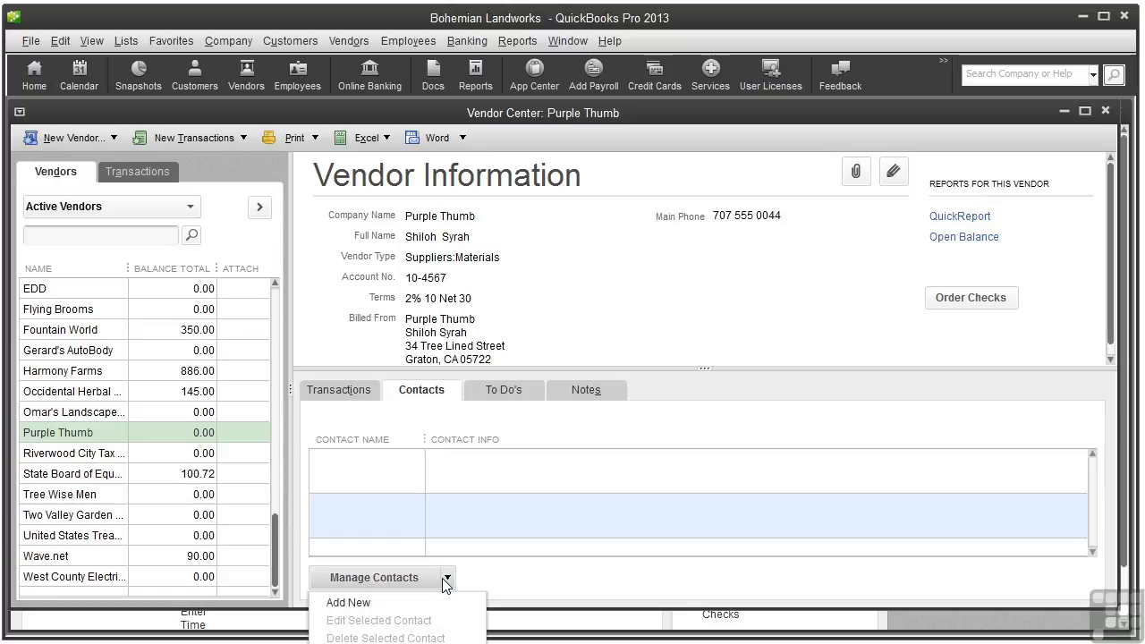
left_click(424, 610)
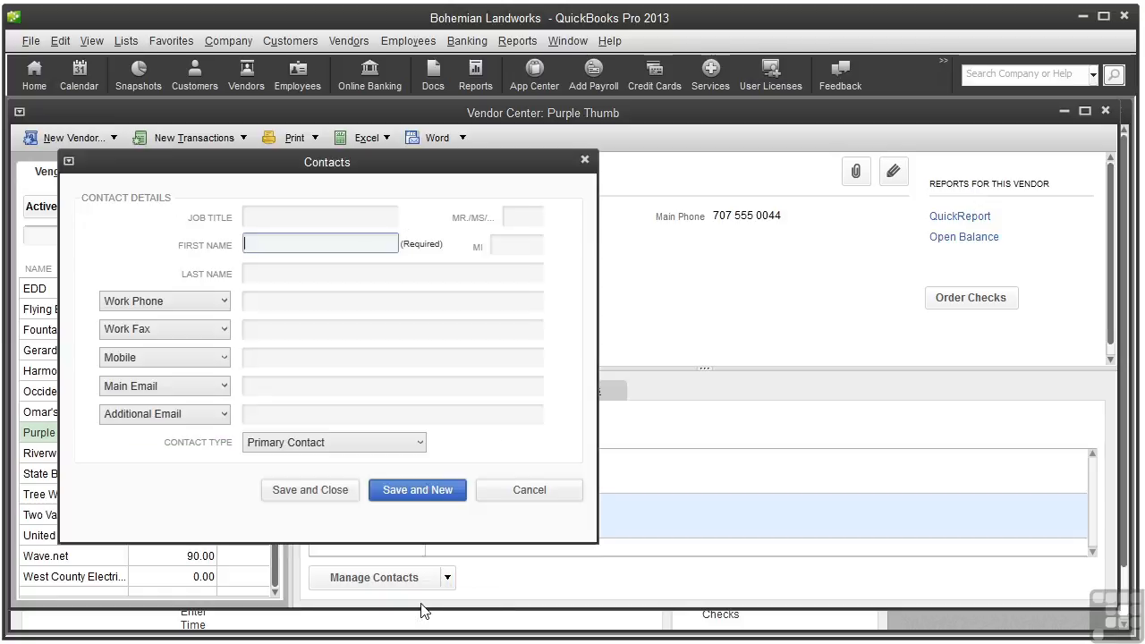
type("Joe")
left_click(289, 212)
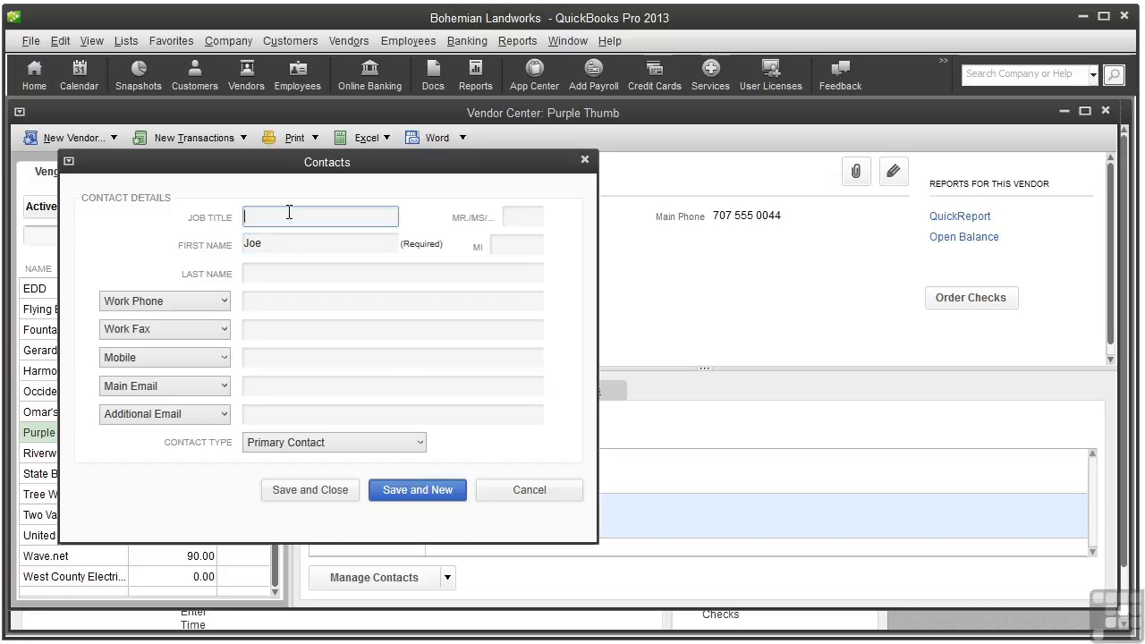
type("Bookkeeper")
left_click(423, 443)
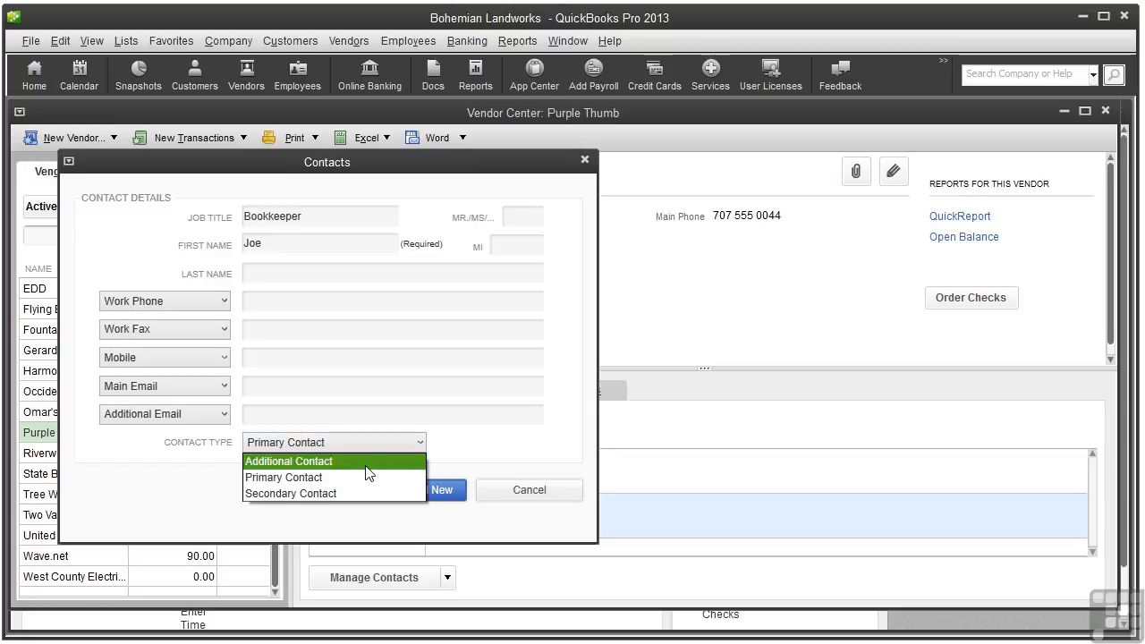
left_click(366, 464)
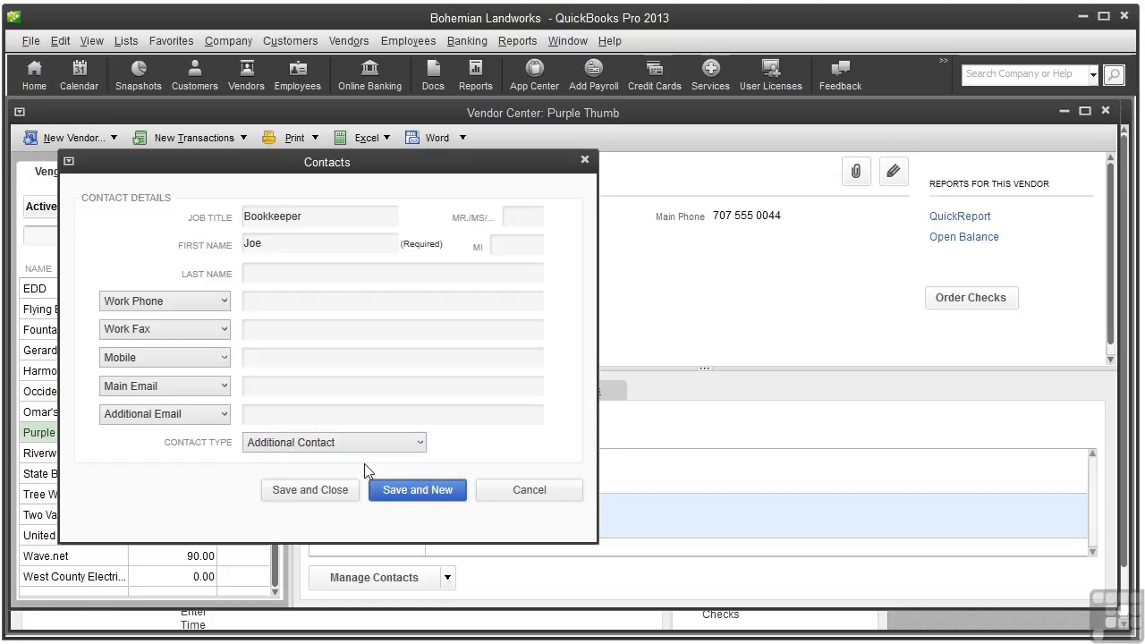
left_click(317, 494)
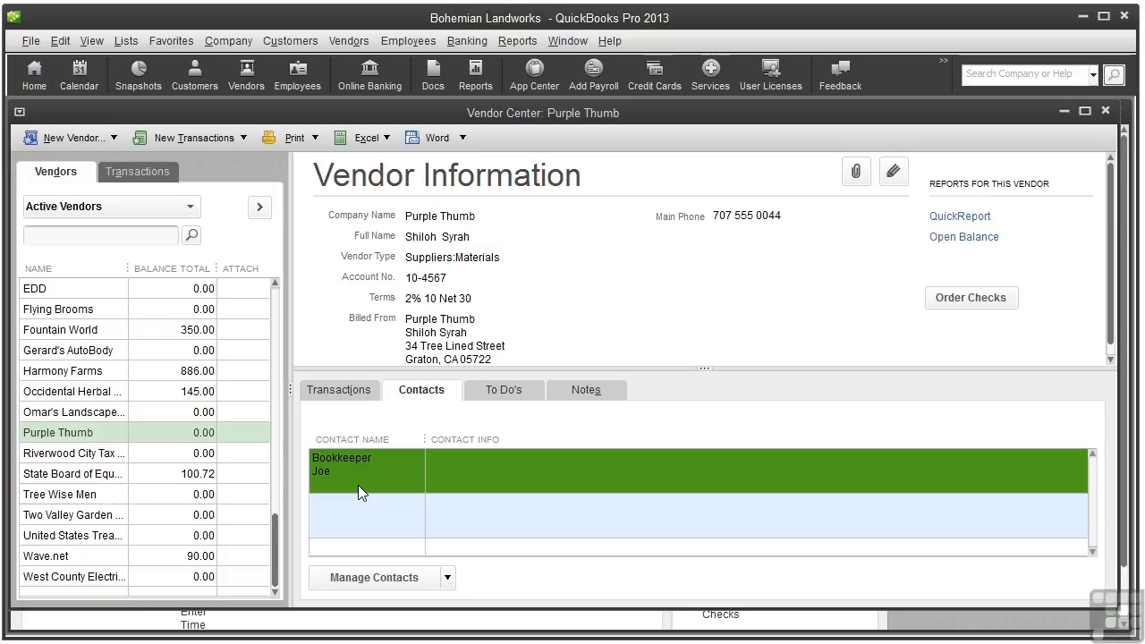
Start a new to-do for Purple Thumb as a high-priority Meeting
left_click(507, 393)
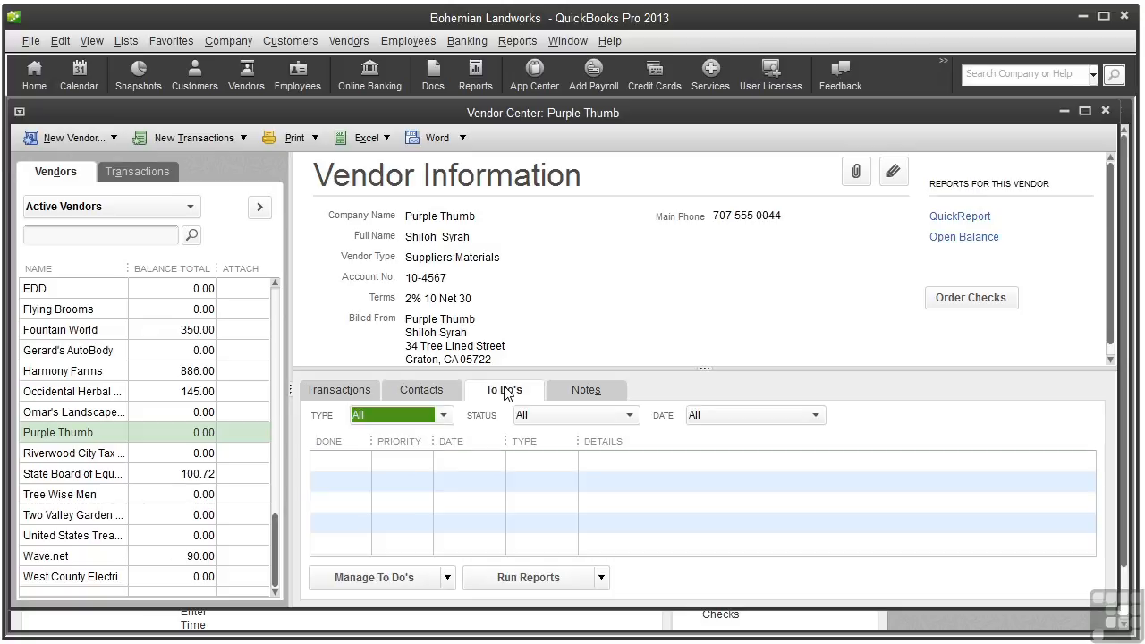
left_click(448, 579)
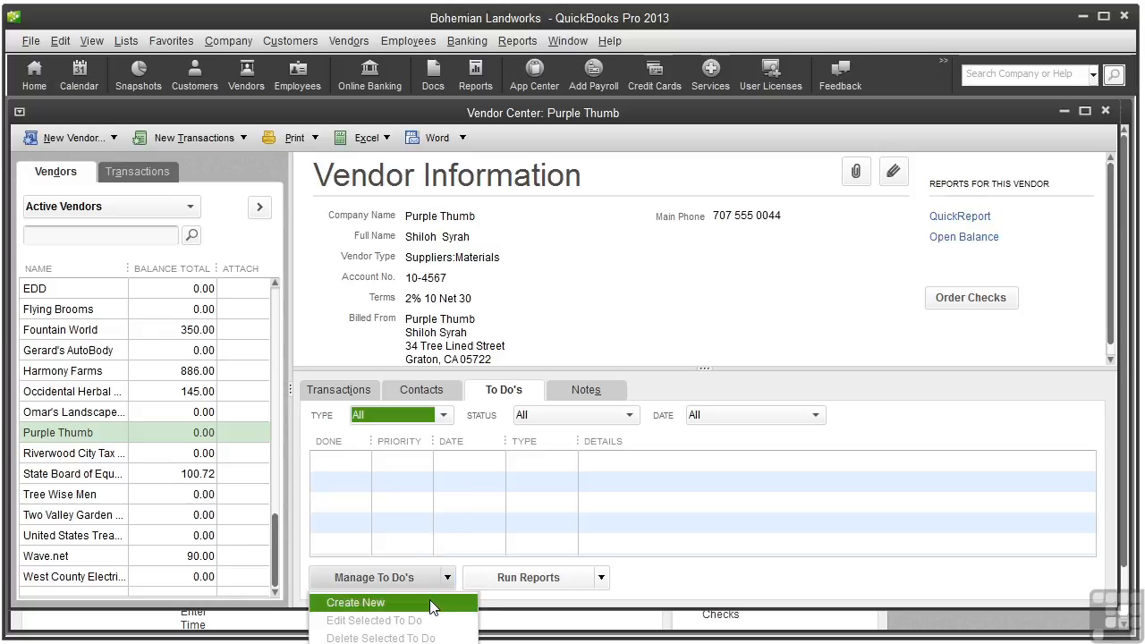
left_click(435, 603)
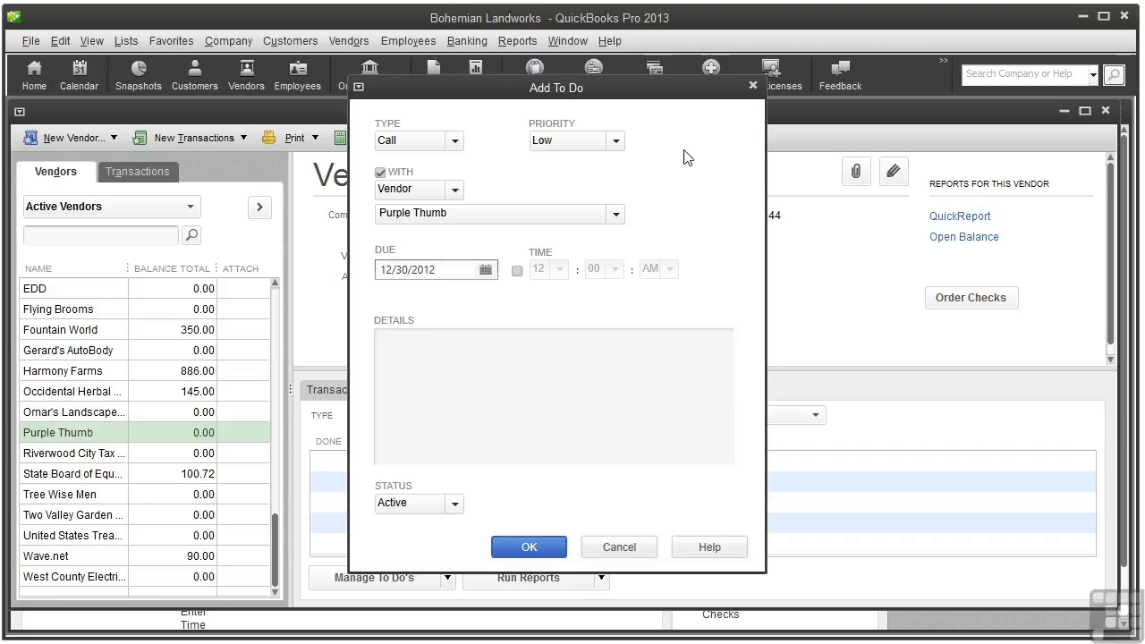
left_click(456, 141)
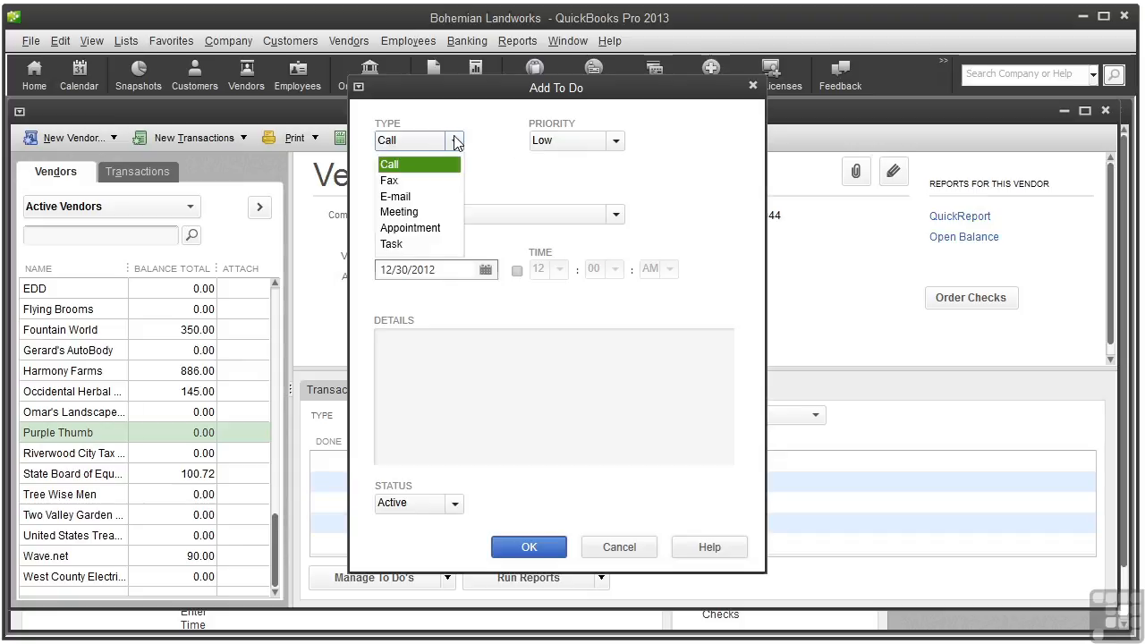
left_click(423, 212)
left_click(616, 142)
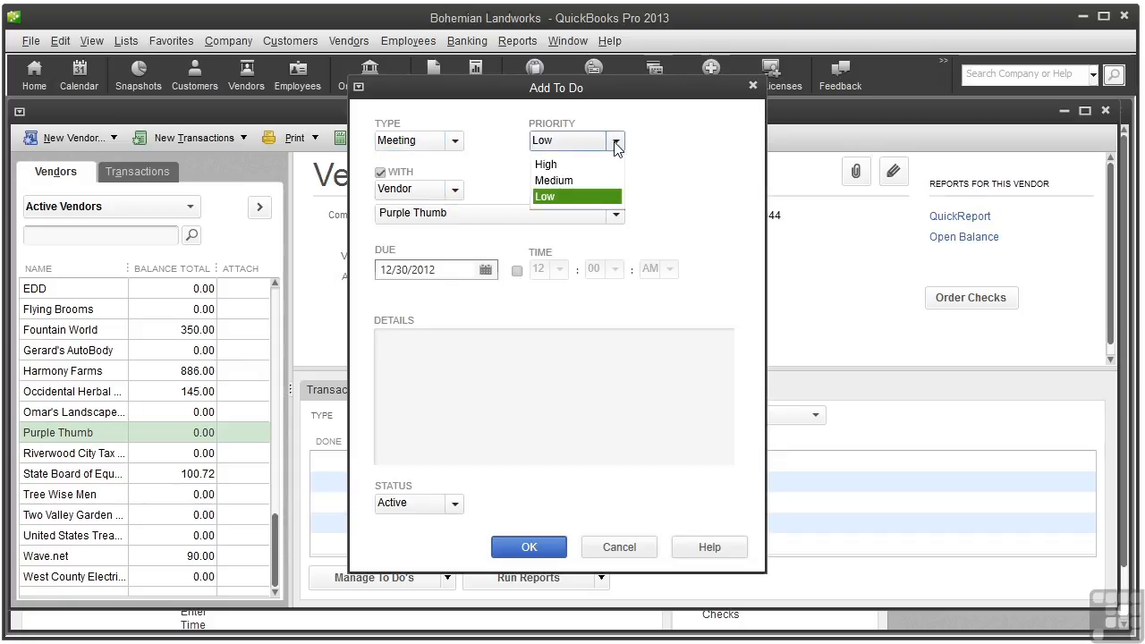
left_click(602, 166)
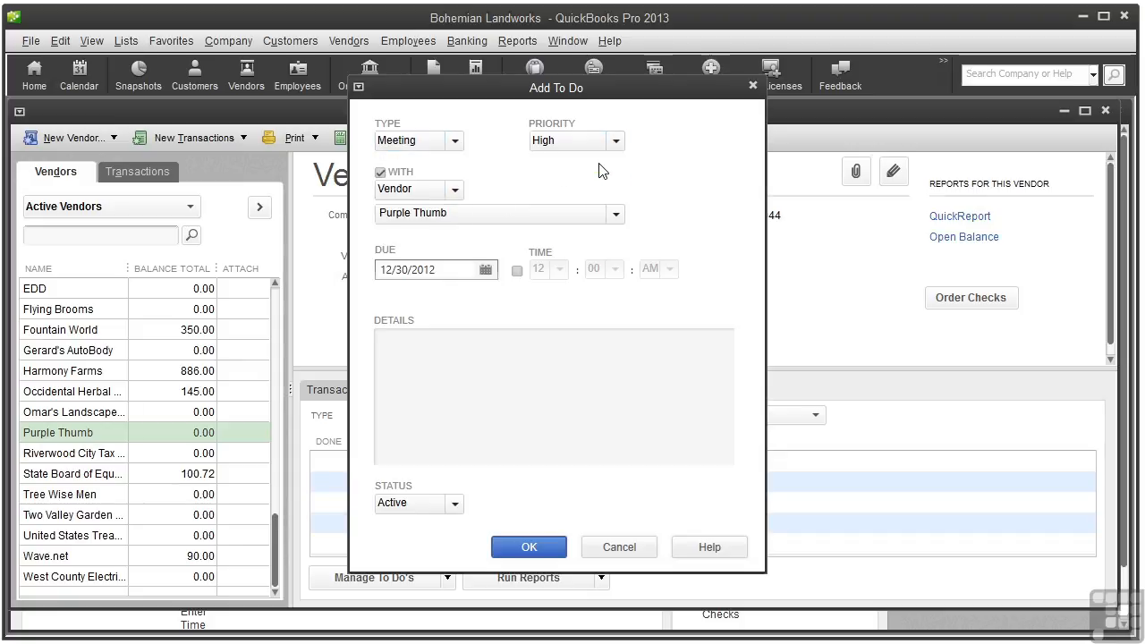
Schedule the meeting for 1/6/2013 at 03:00 PM
left_click(485, 271)
left_click(623, 293)
left_click(495, 364)
left_click(517, 271)
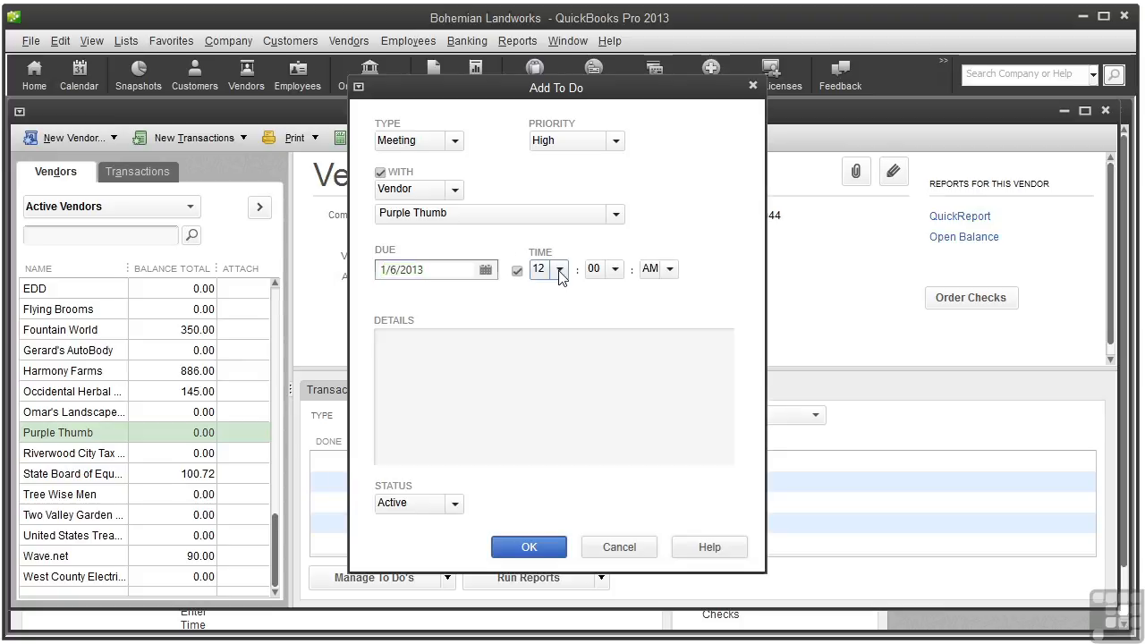
left_click(559, 270)
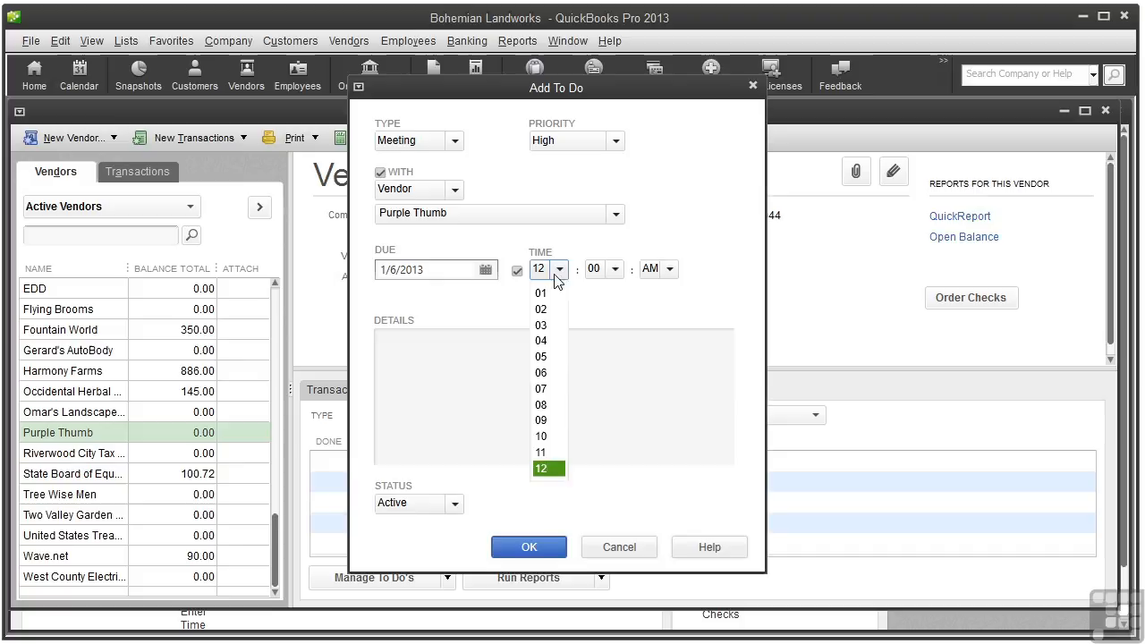
left_click(548, 331)
left_click(669, 270)
left_click(658, 310)
Add the details 'Talk about gopher control workshop' and save the to-do
left_click(389, 346)
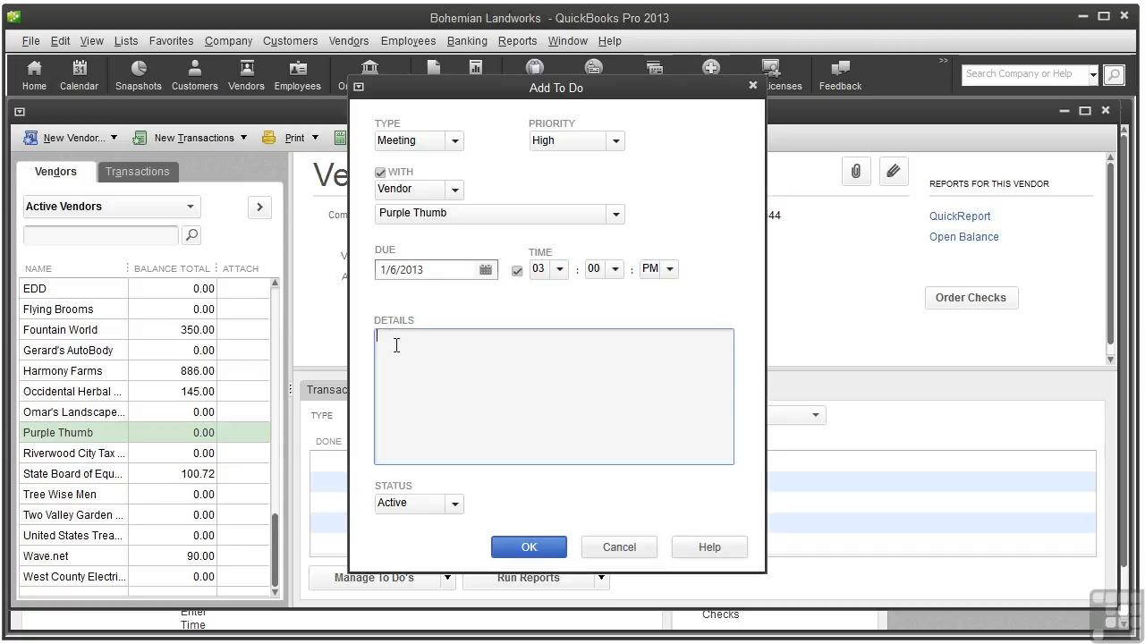
type("Talk about gopher control workshop")
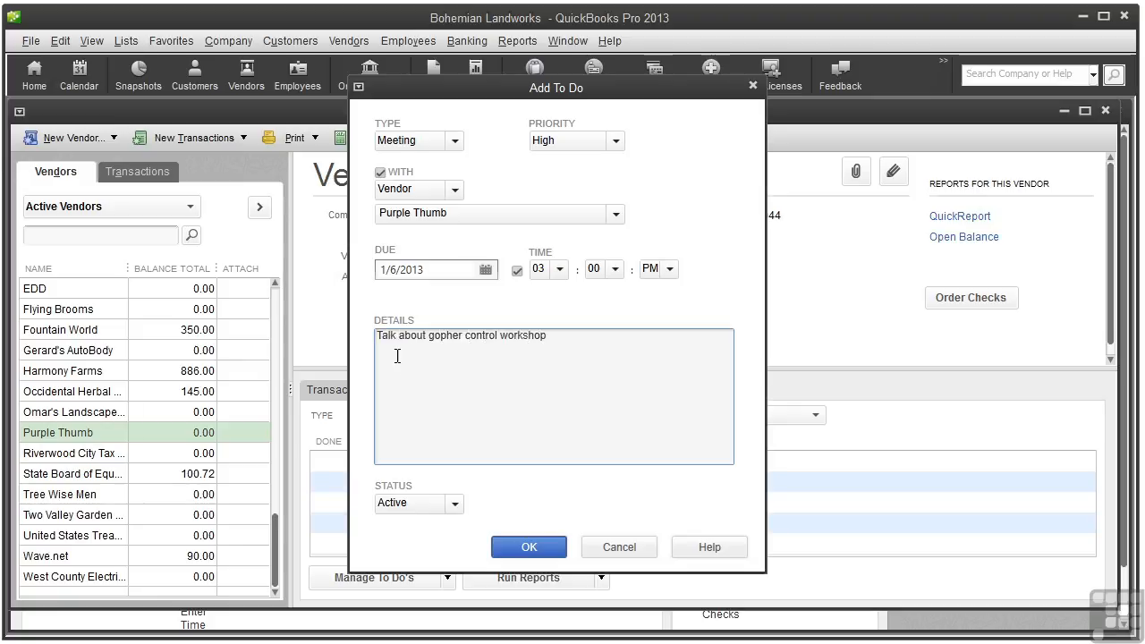
left_click(528, 548)
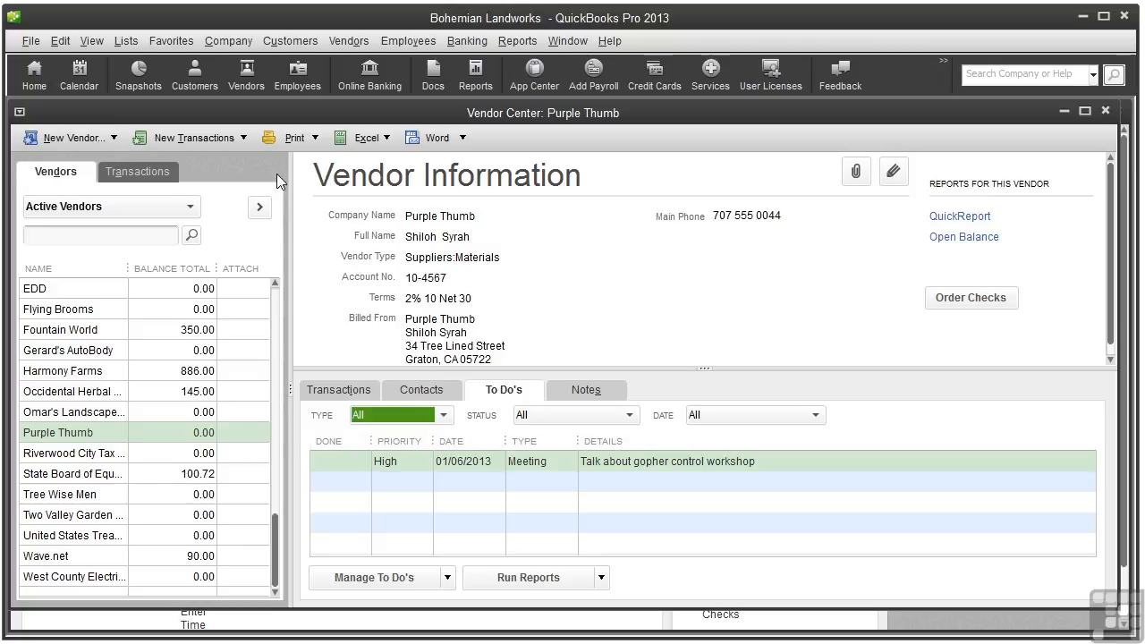
Open the company To Do List from the Company menu and review its entries
left_click(220, 42)
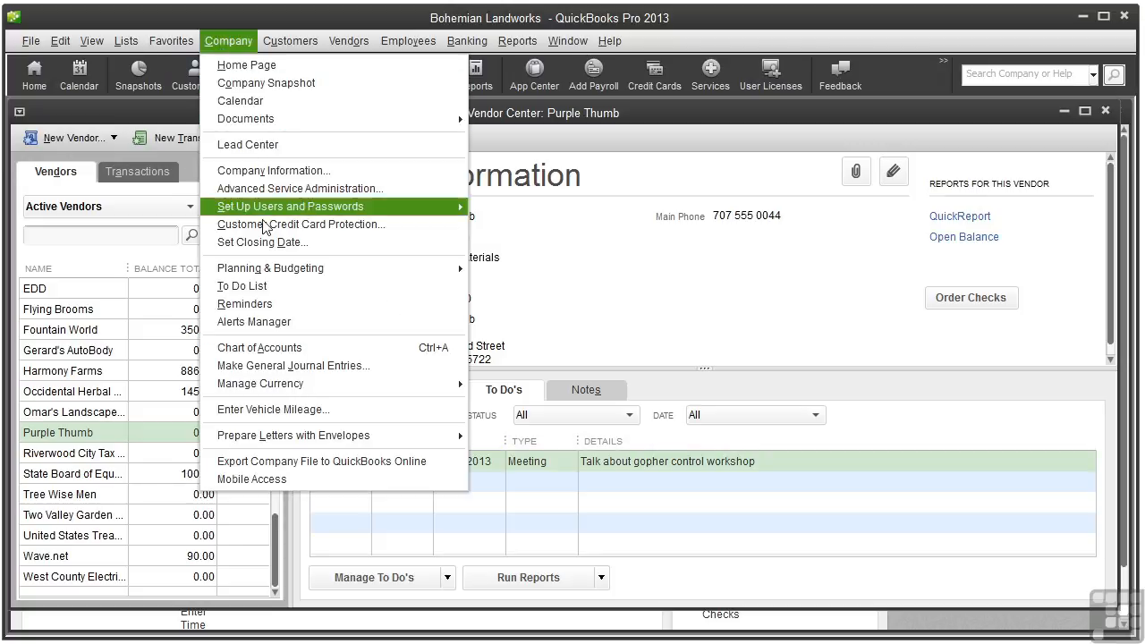
left_click(295, 286)
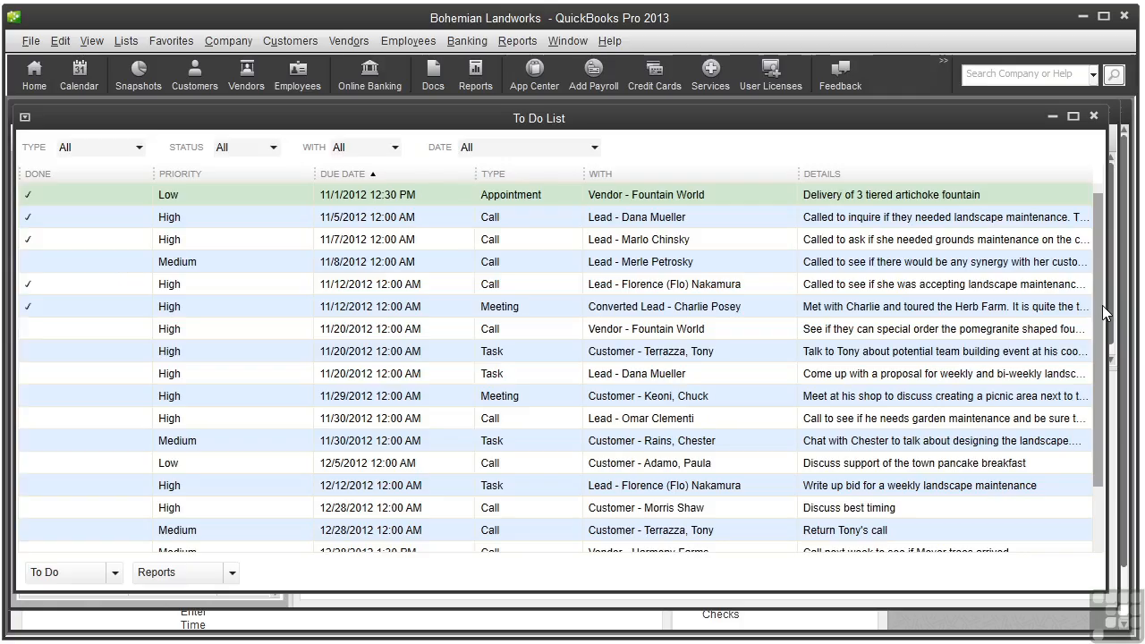
left_click_drag(1096, 314, 1114, 527)
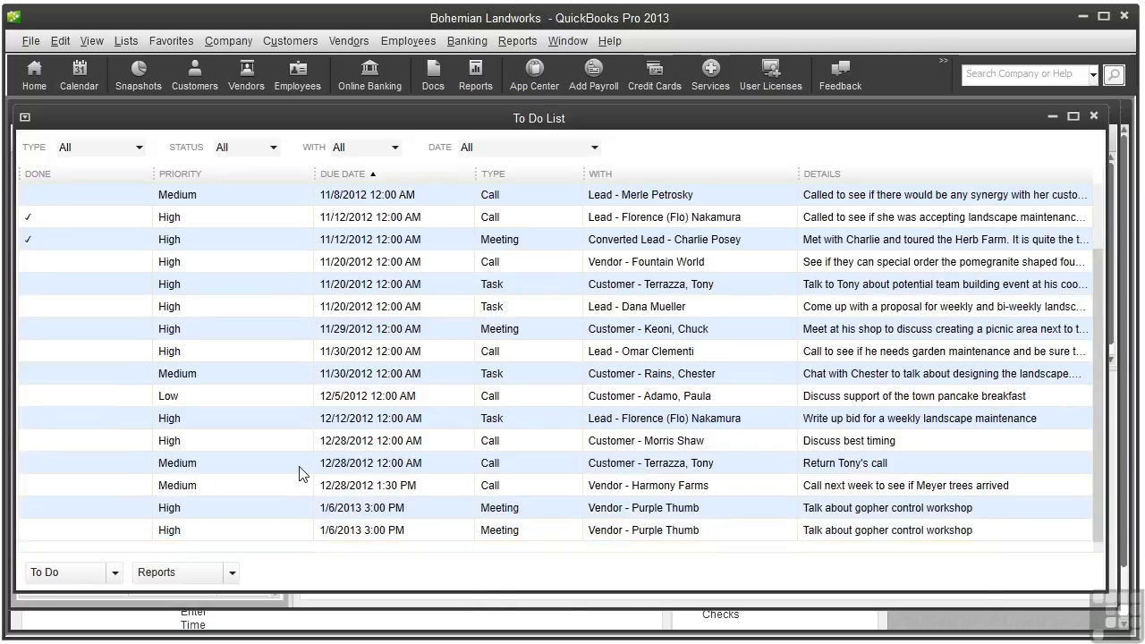
left_click(115, 573)
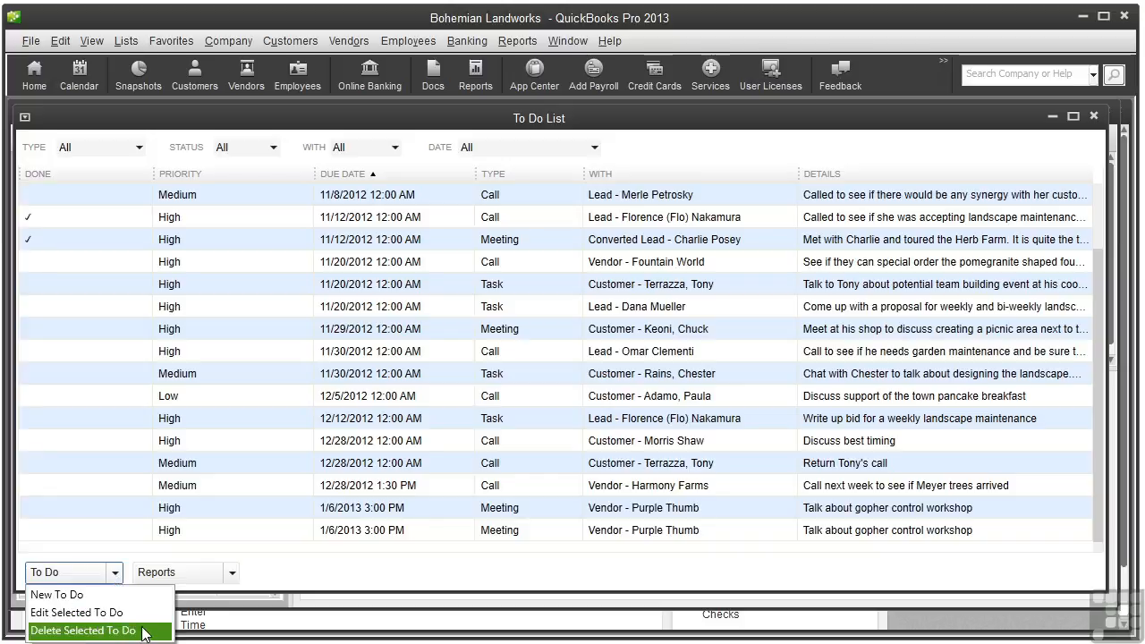
Check the type, status, with and date filters, leaving all shown, then close both windows
left_click(138, 147)
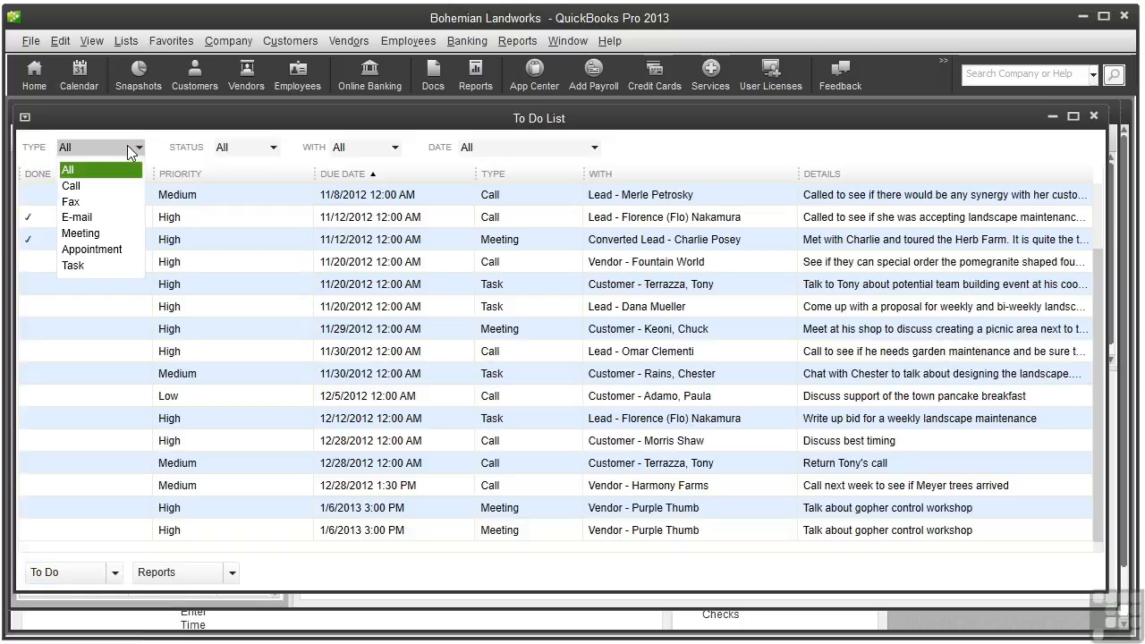
left_click(274, 151)
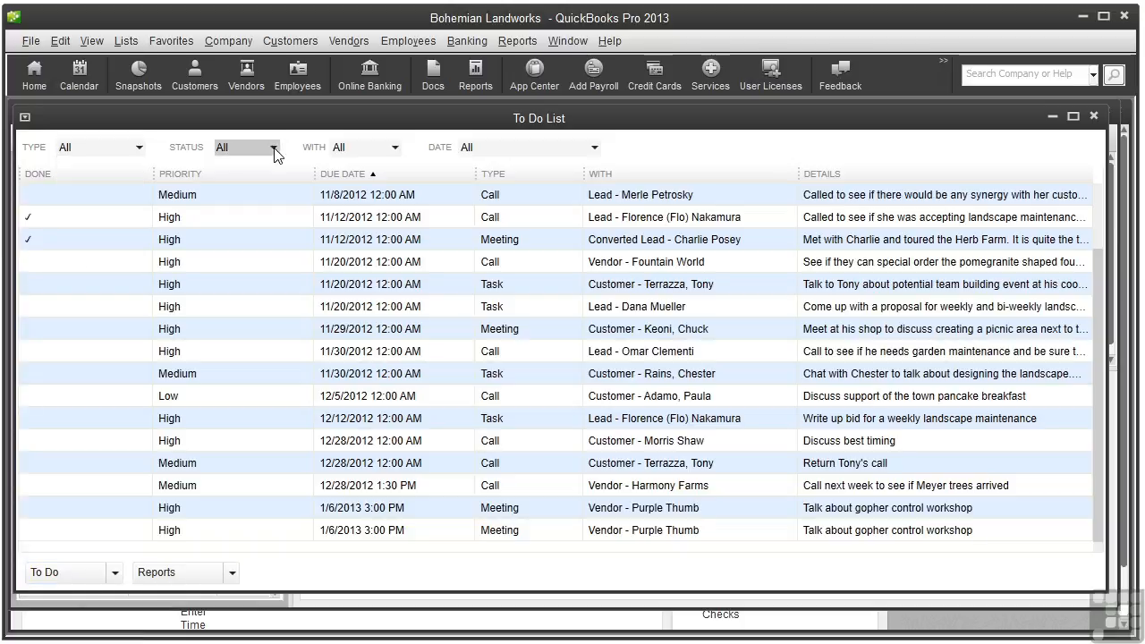
left_click(273, 150)
left_click(395, 150)
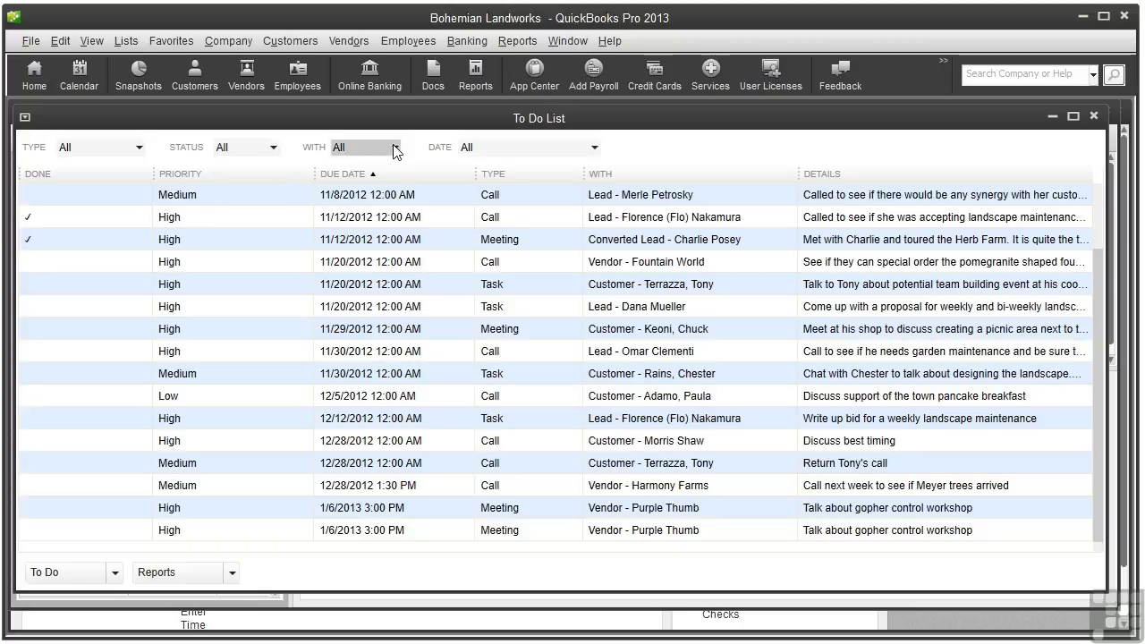
left_click(396, 150)
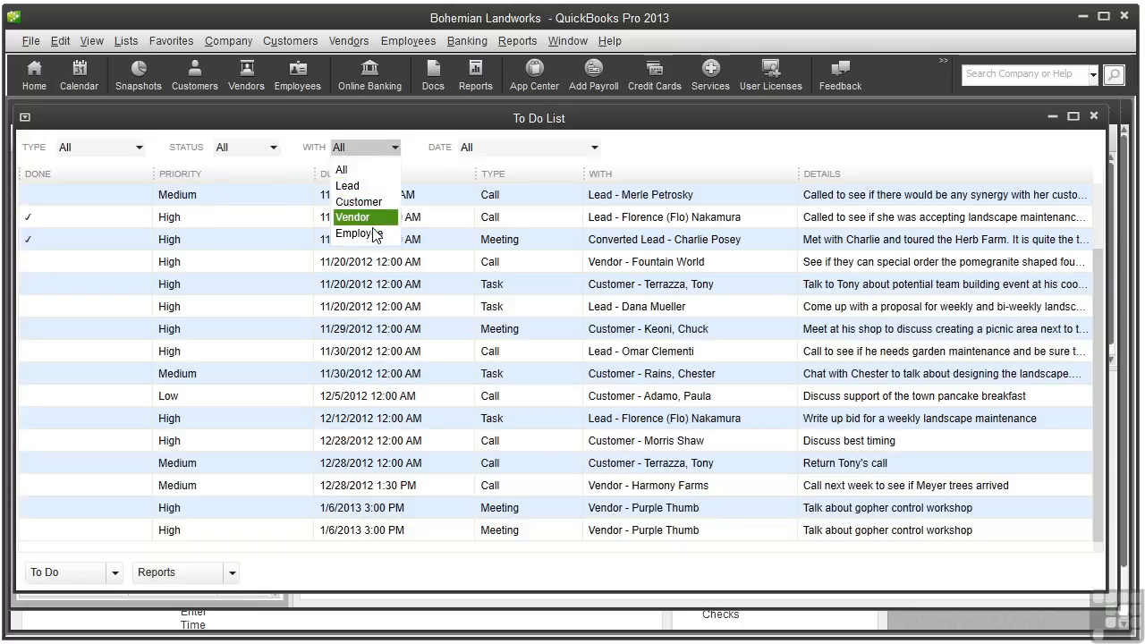
left_click(375, 148)
left_click(594, 149)
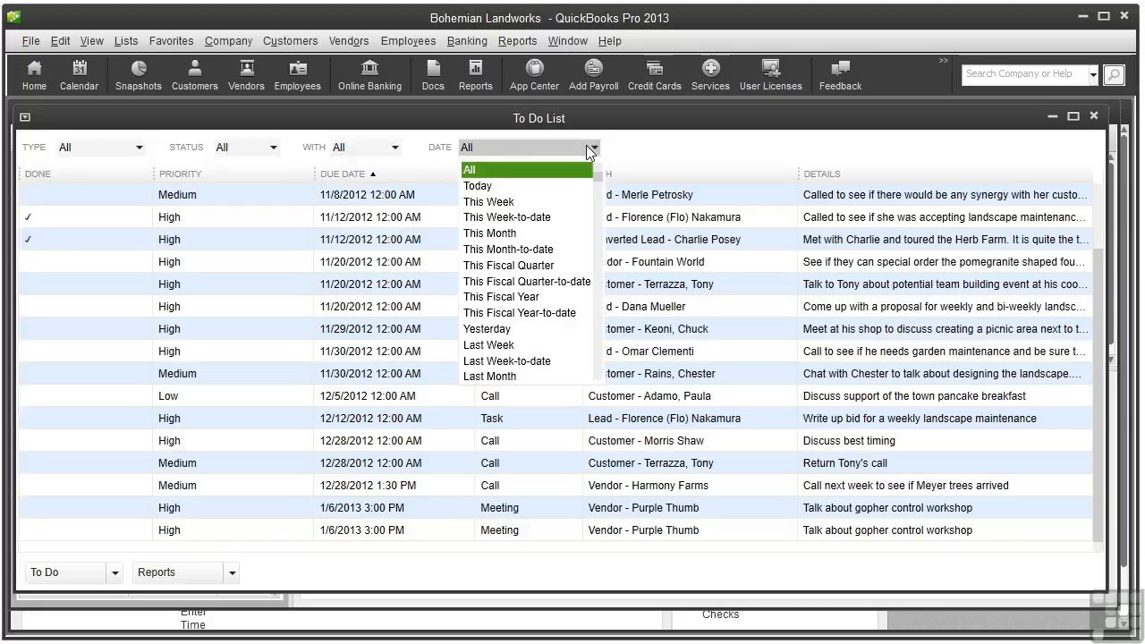
left_click(595, 149)
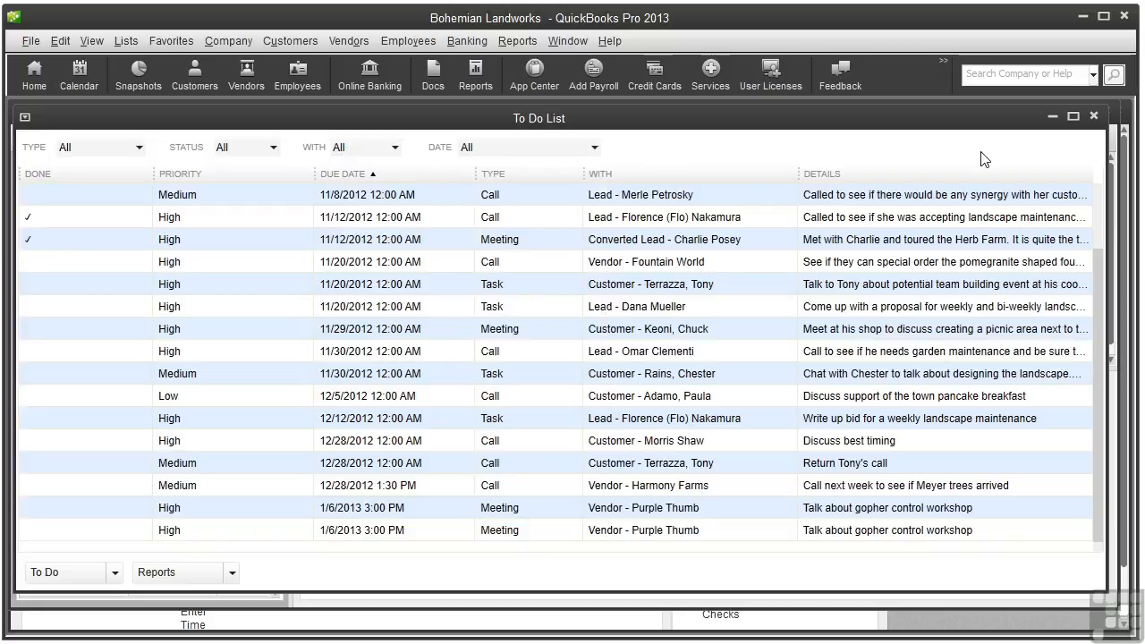
left_click(1094, 117)
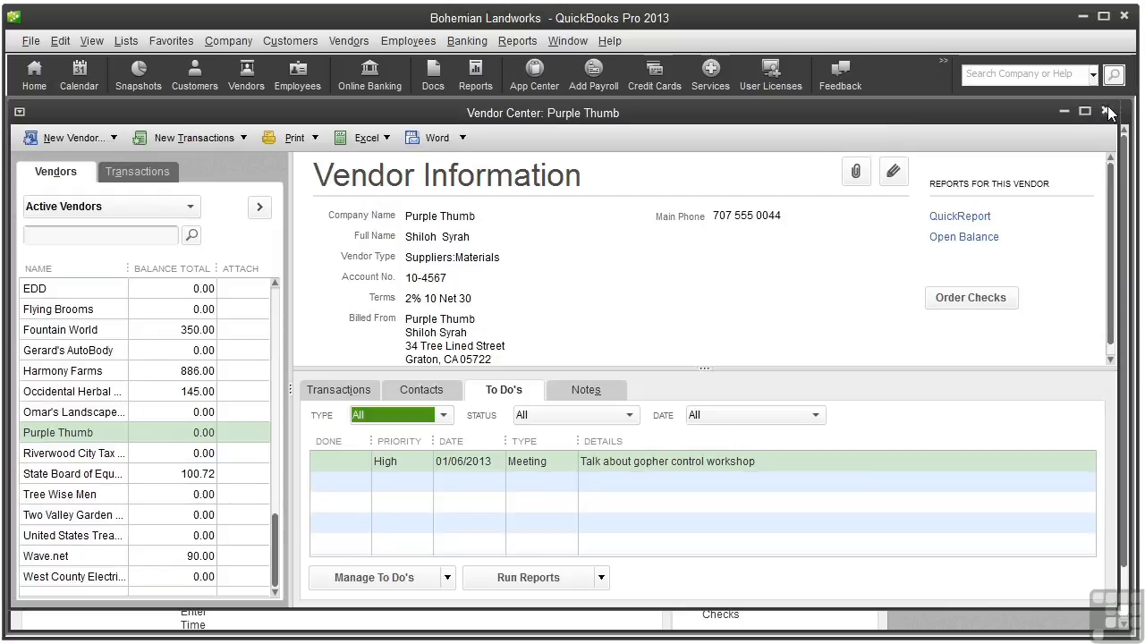
left_click(1107, 111)
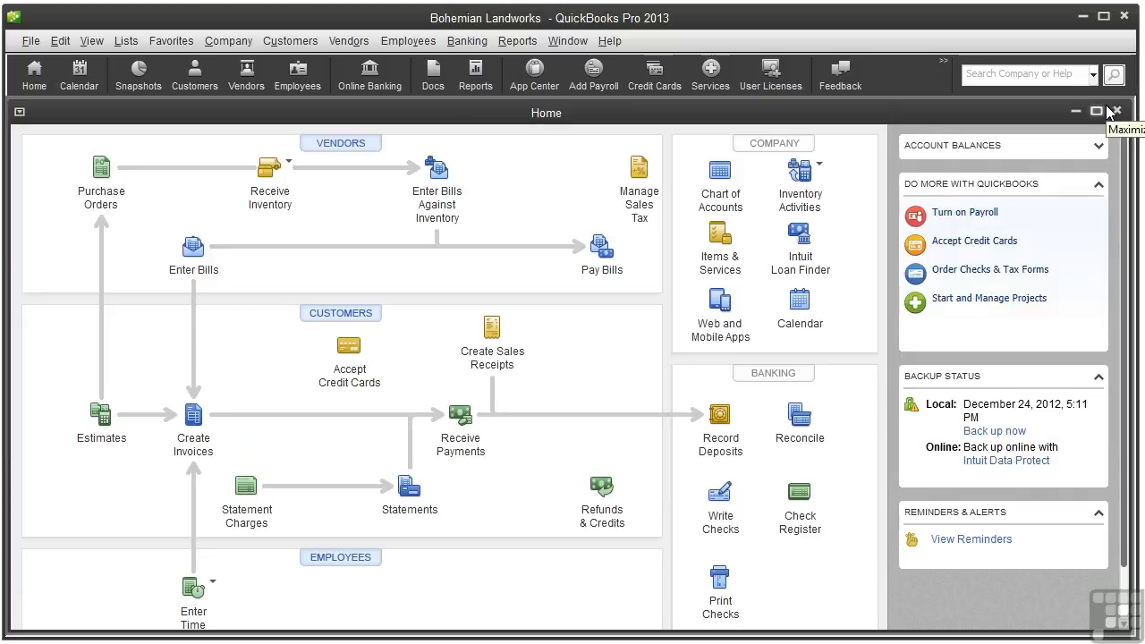